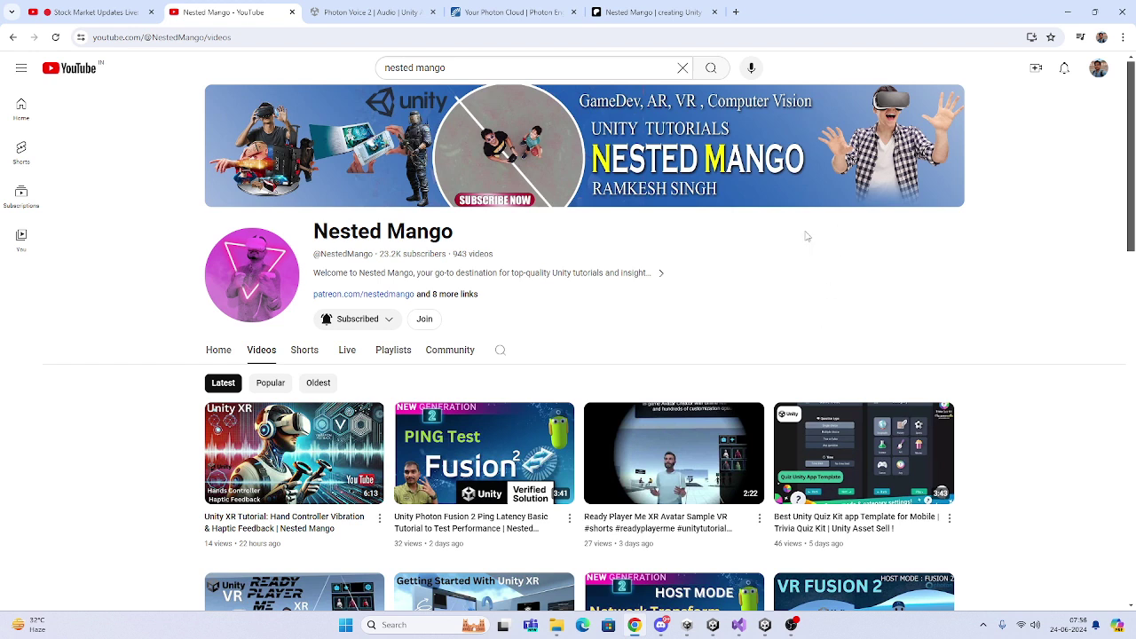
# Browse the 7 products in the Nested Mango Patreon shop, then show the Photon Voice 2 Asset Store page.
pyautogui.hotkey('ctrl', '5')
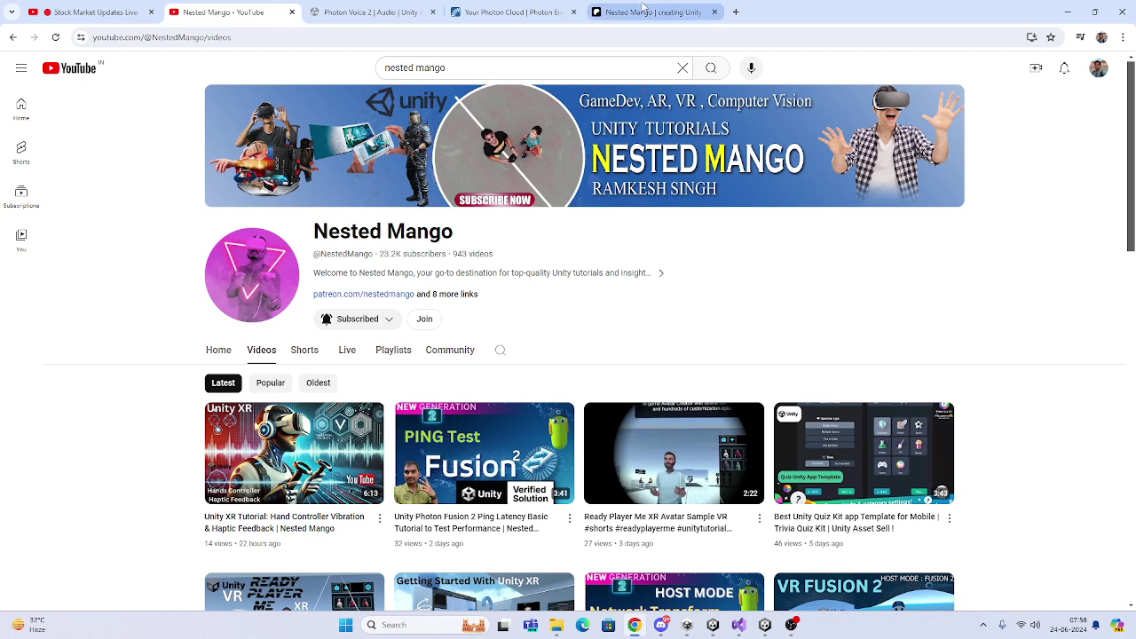
pyautogui.scroll(-3, 537, 386)
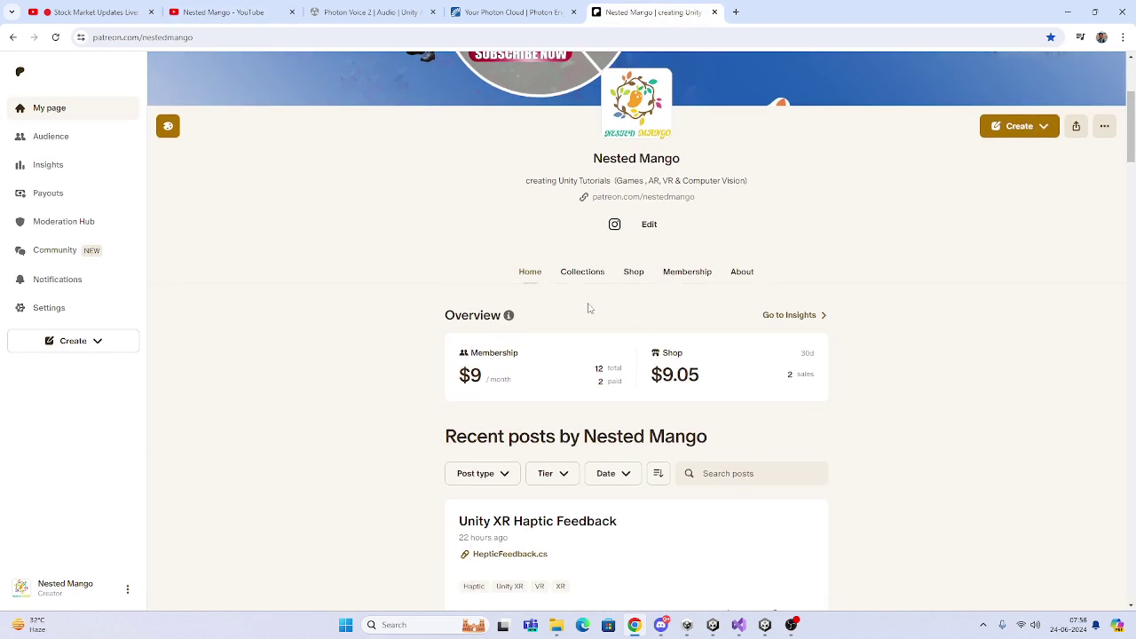
pyautogui.scroll(-2, 588, 308)
pyautogui.scroll(3, 588, 308)
pyautogui.click(633, 330)
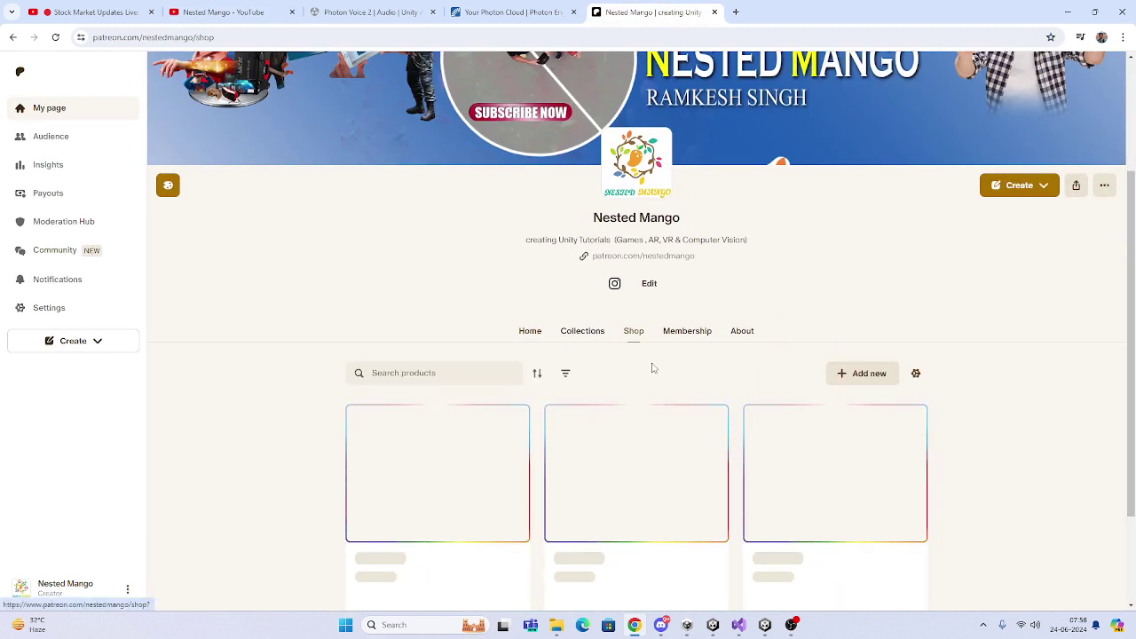
pyautogui.scroll(-4, 601, 346)
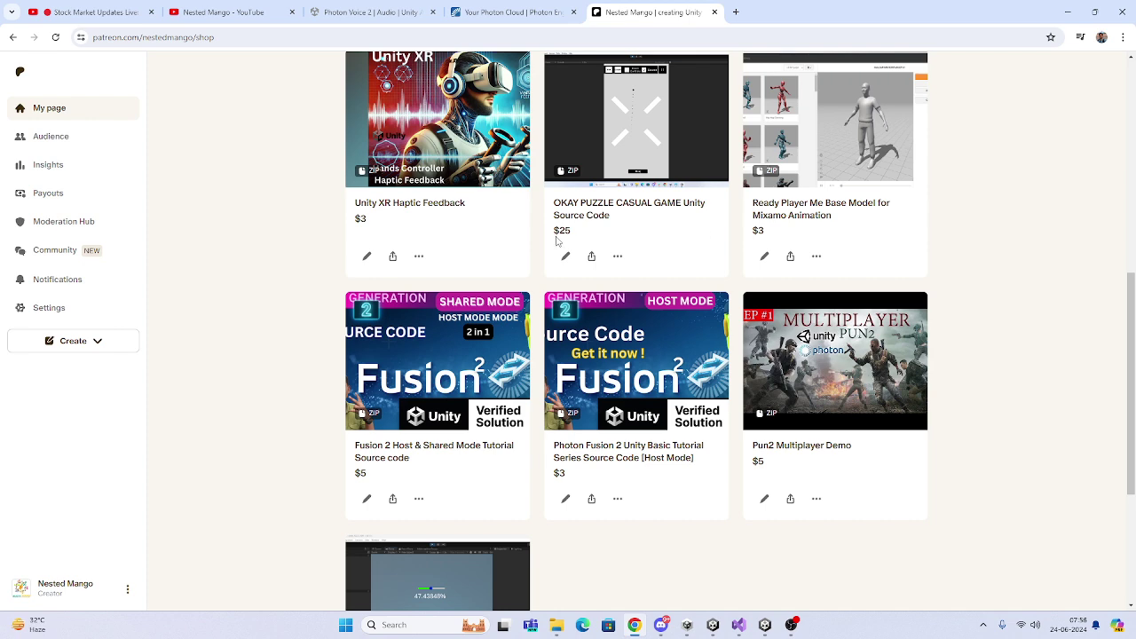
pyautogui.scroll(2, 710, 293)
pyautogui.scroll(-1, 692, 319)
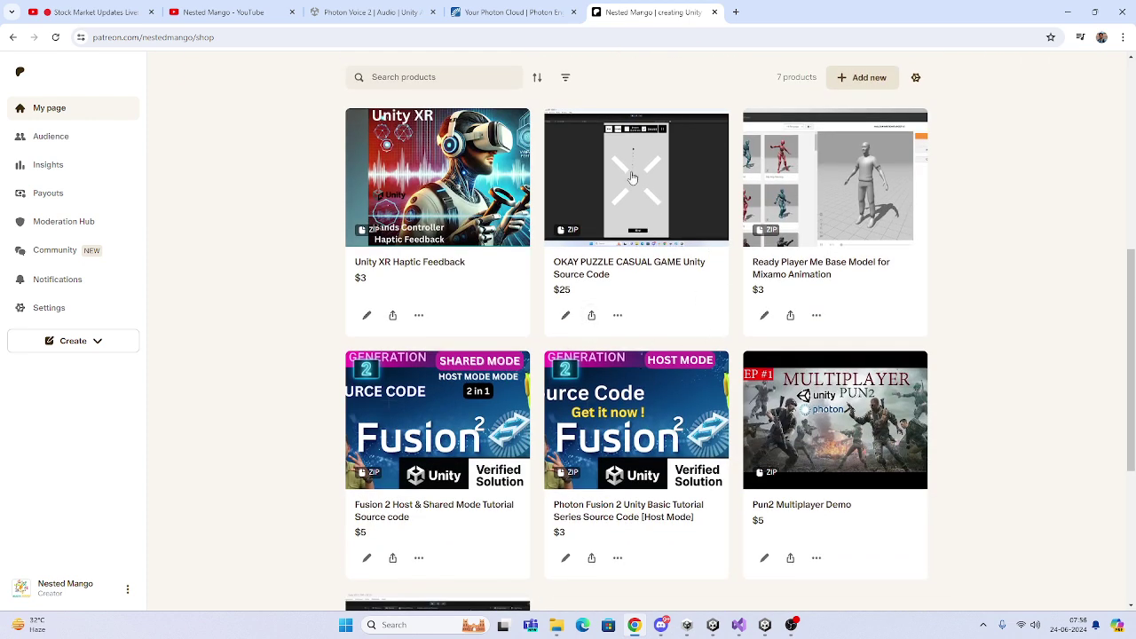
pyautogui.scroll(3, 436, 319)
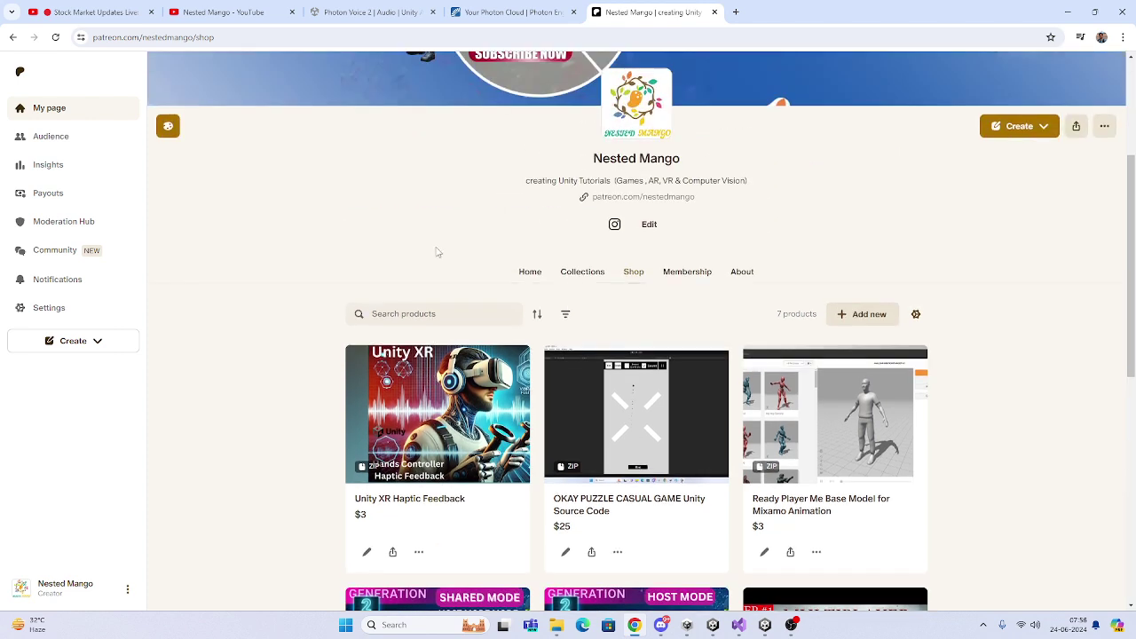
pyautogui.click(368, 14)
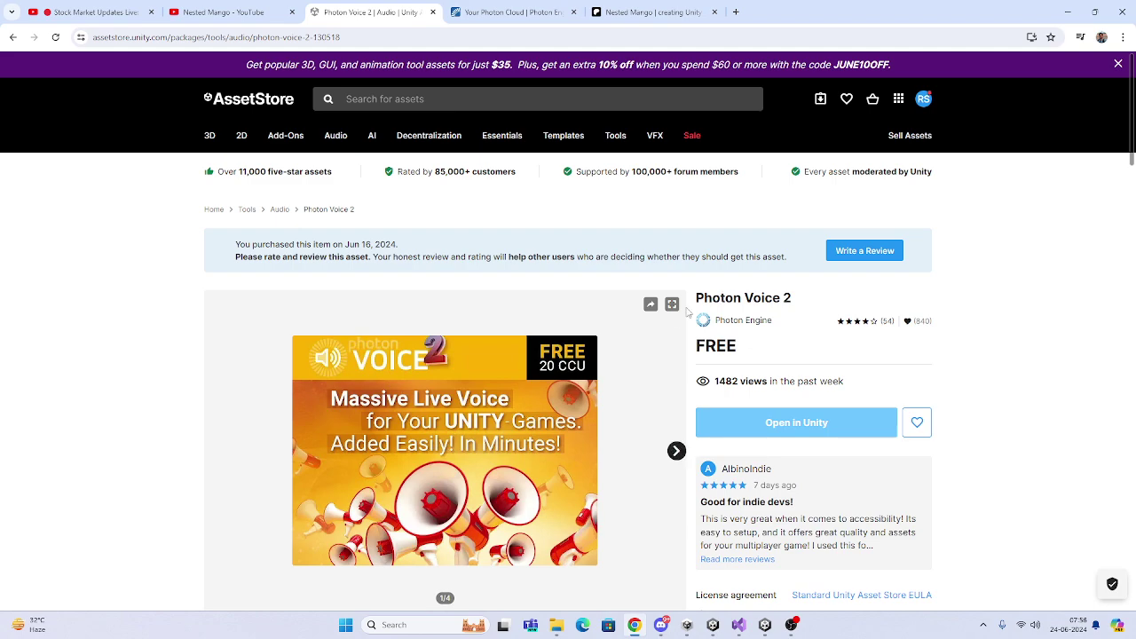
# Scroll the Photon Dashboard app list to the Fusion Demo Voice app and its App ID.
pyautogui.click(510, 13)
pyautogui.scroll(4, 755, 196)
pyautogui.scroll(8, 768, 179)
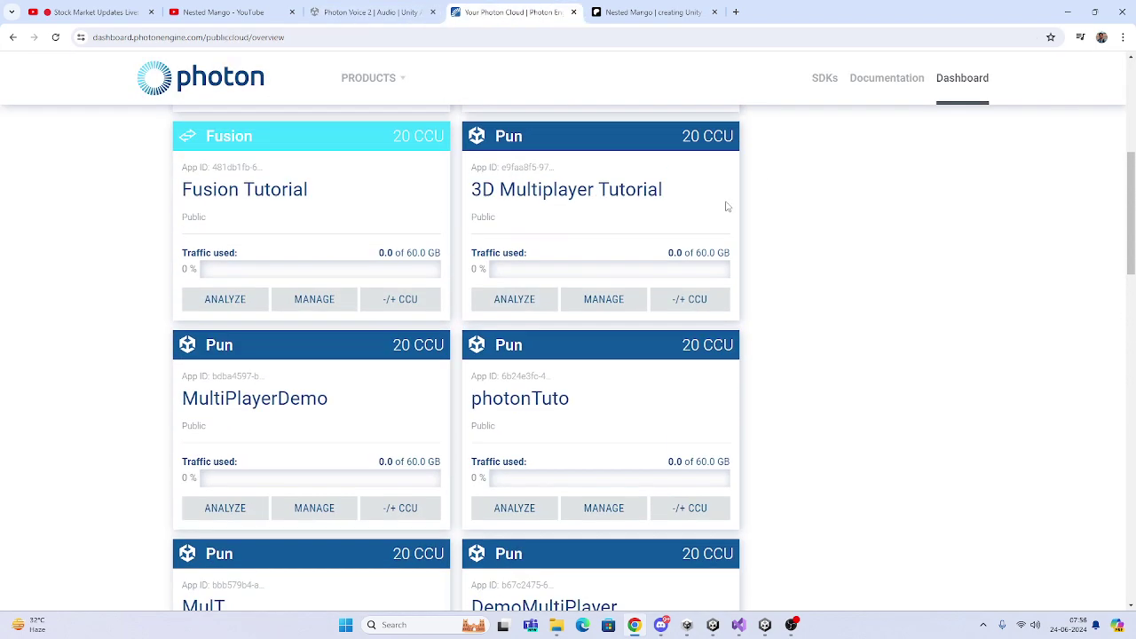
pyautogui.scroll(-10, 606, 300)
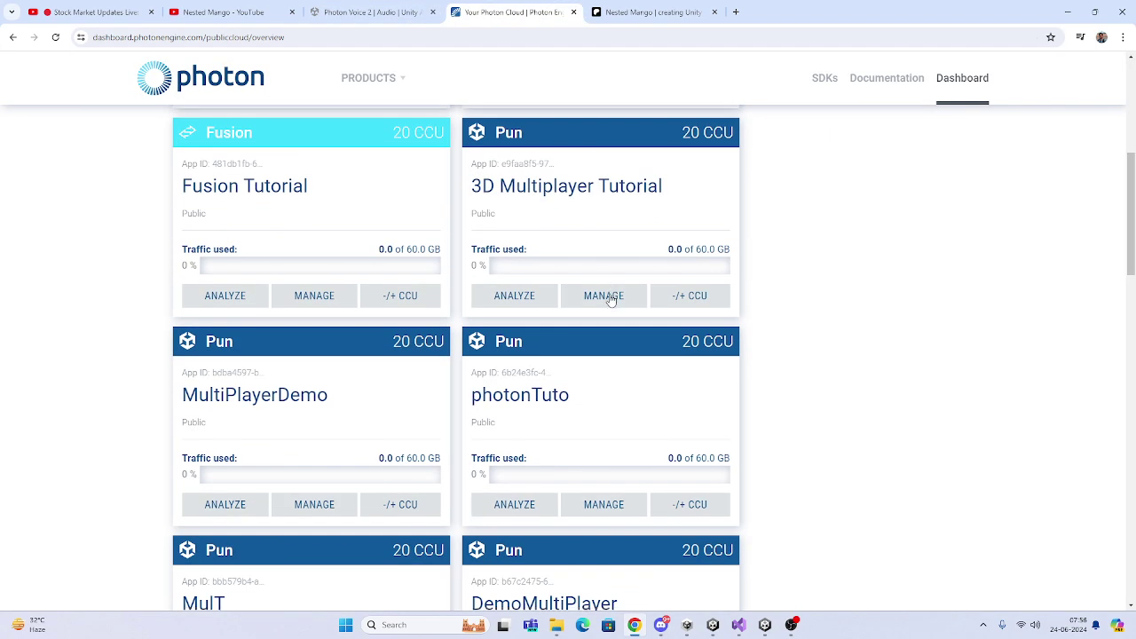
pyautogui.scroll(-1, 610, 309)
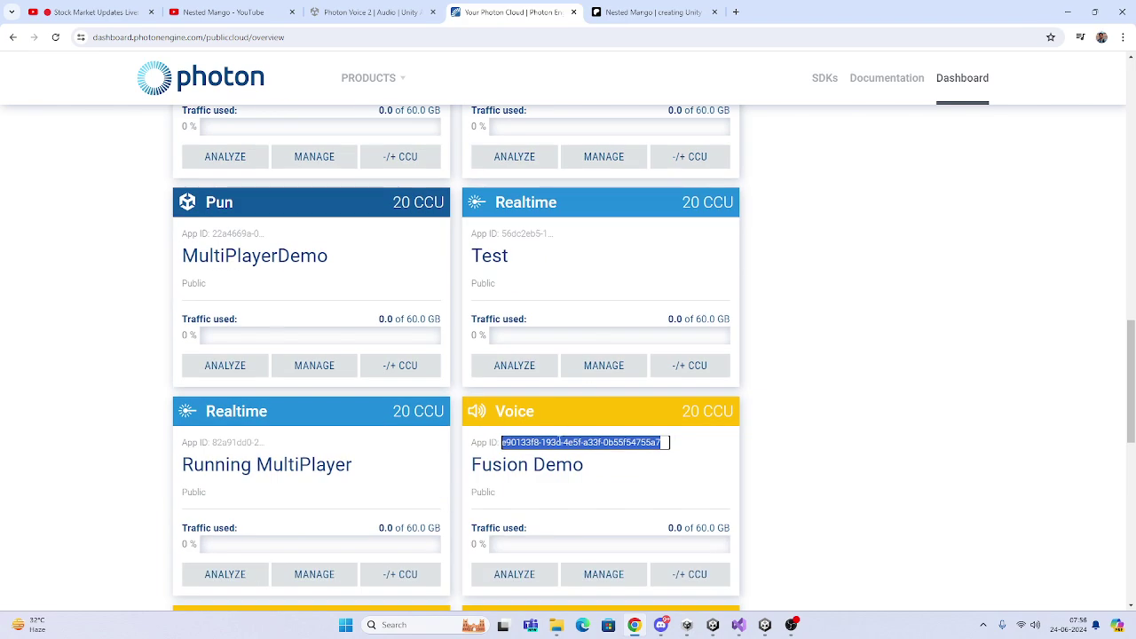
pyautogui.scroll(12, 636, 433)
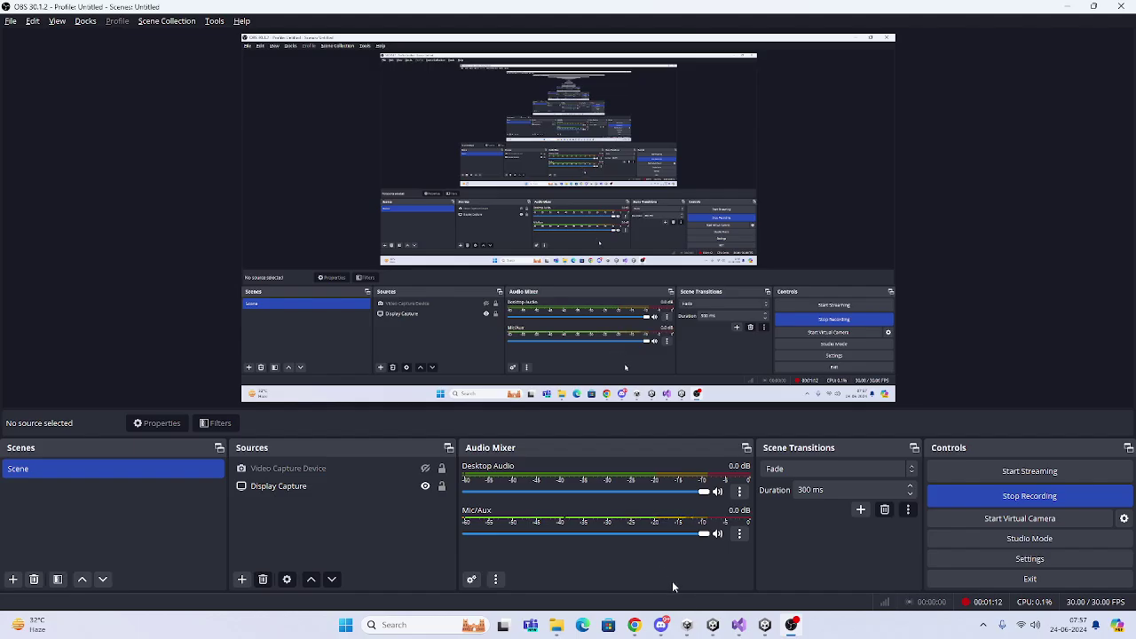
# Switch from OBS Studio to the Unity editor showing FusionScene1.
pyautogui.click(710, 625)
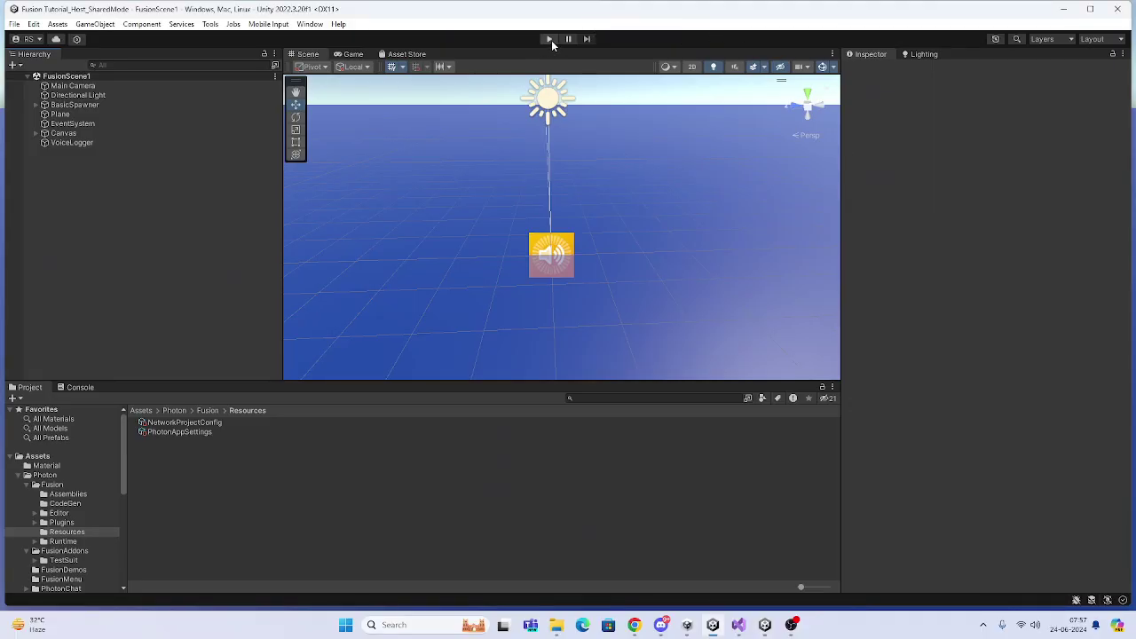
# Play FusionScene1 past the warning, join as a client to spawn two voice players, then stop.
pyautogui.click(551, 40)
pyautogui.click(642, 331)
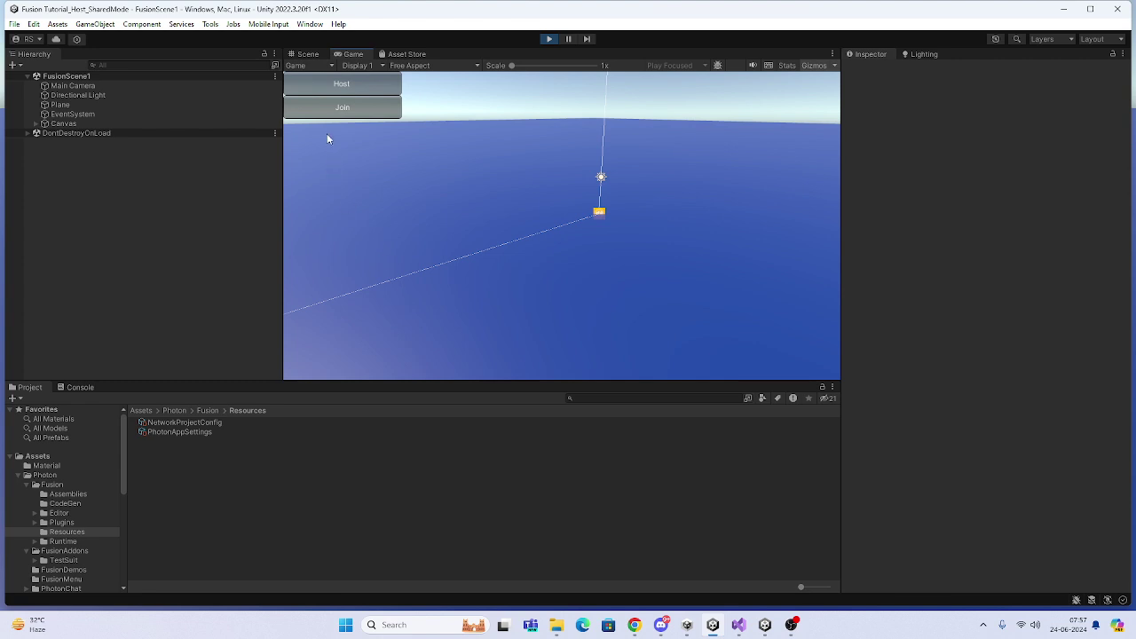
pyautogui.click(343, 107)
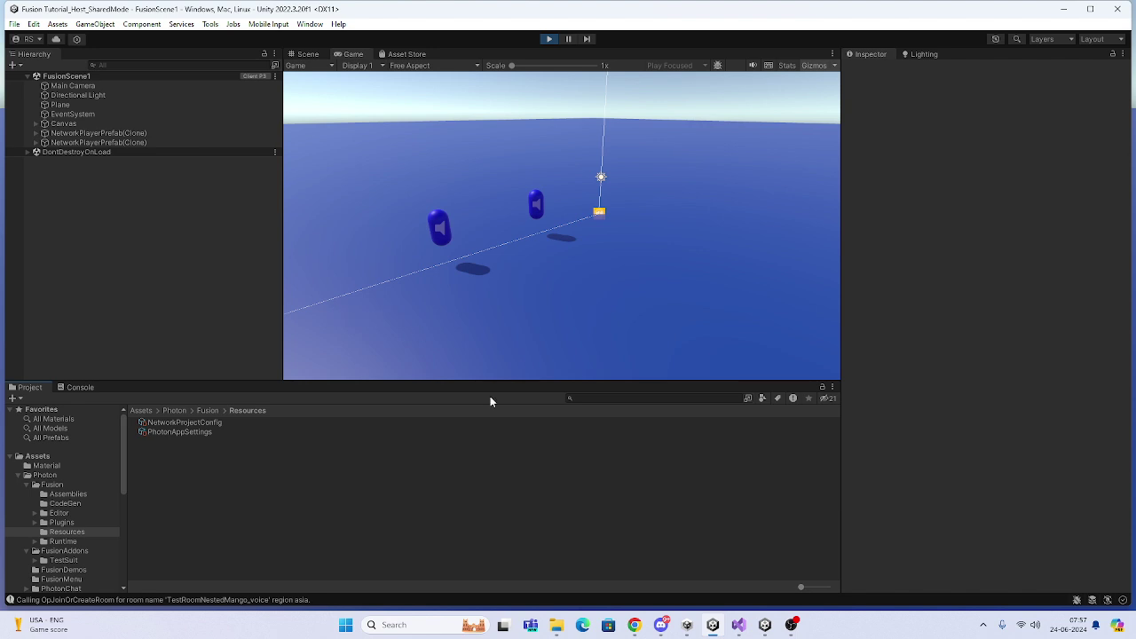
pyautogui.click(548, 39)
# Bring the built game window forward, then switch back to the Unity editor.
pyautogui.click(762, 619)
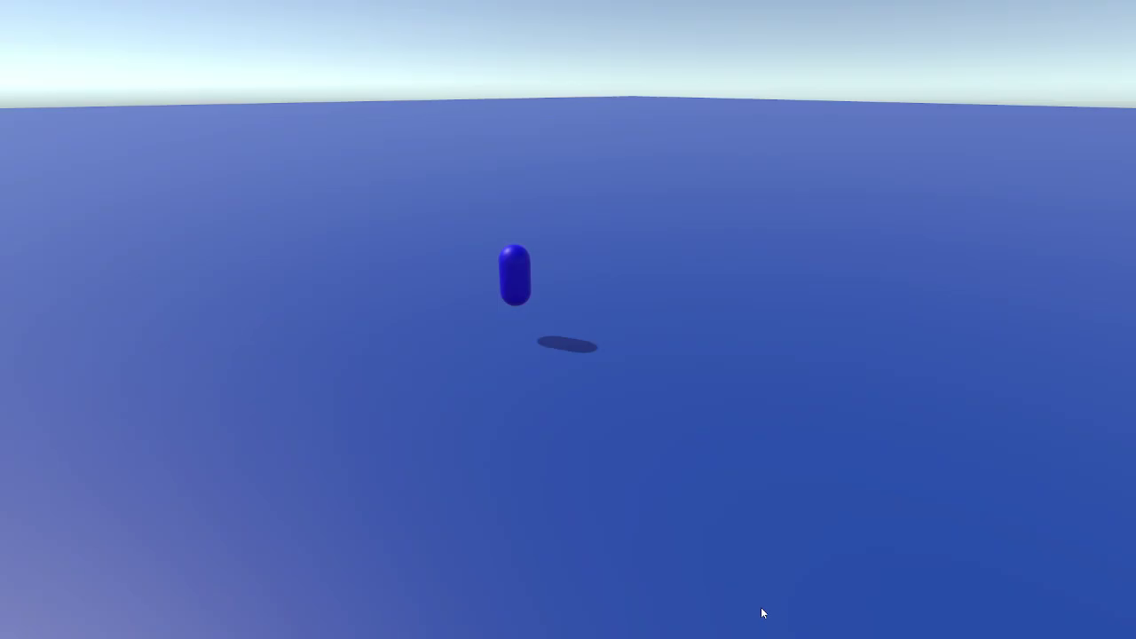
pyautogui.hotkey('alt', 'Tab')
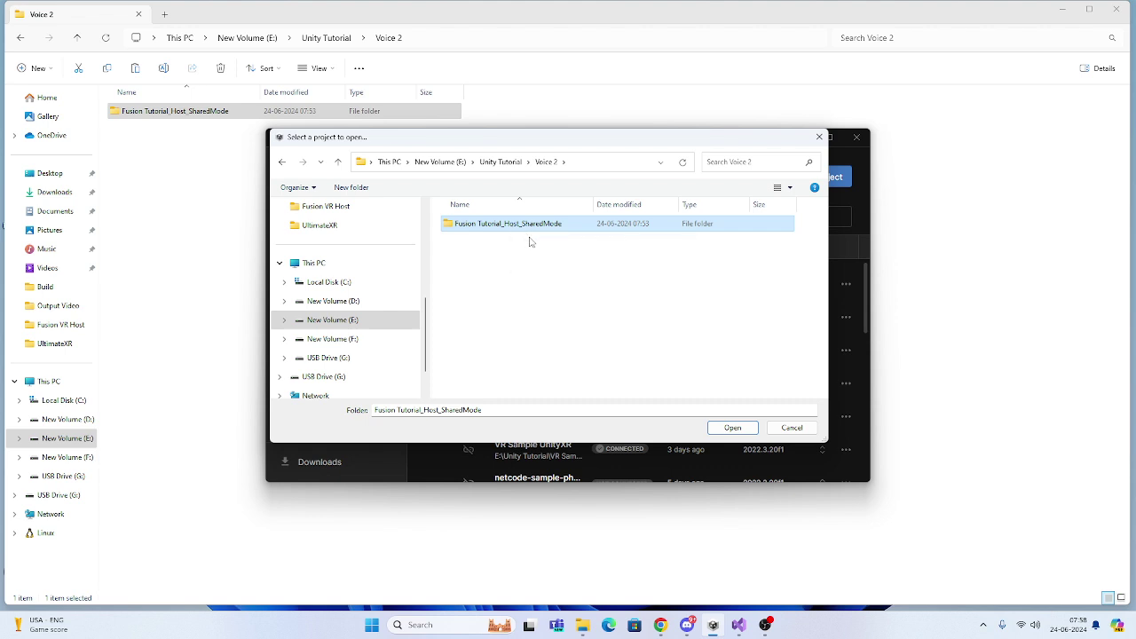
# Add the Fusion_Tutorial_Host_SharedMode folder in Unity Hub and open the new project.
pyautogui.click(735, 429)
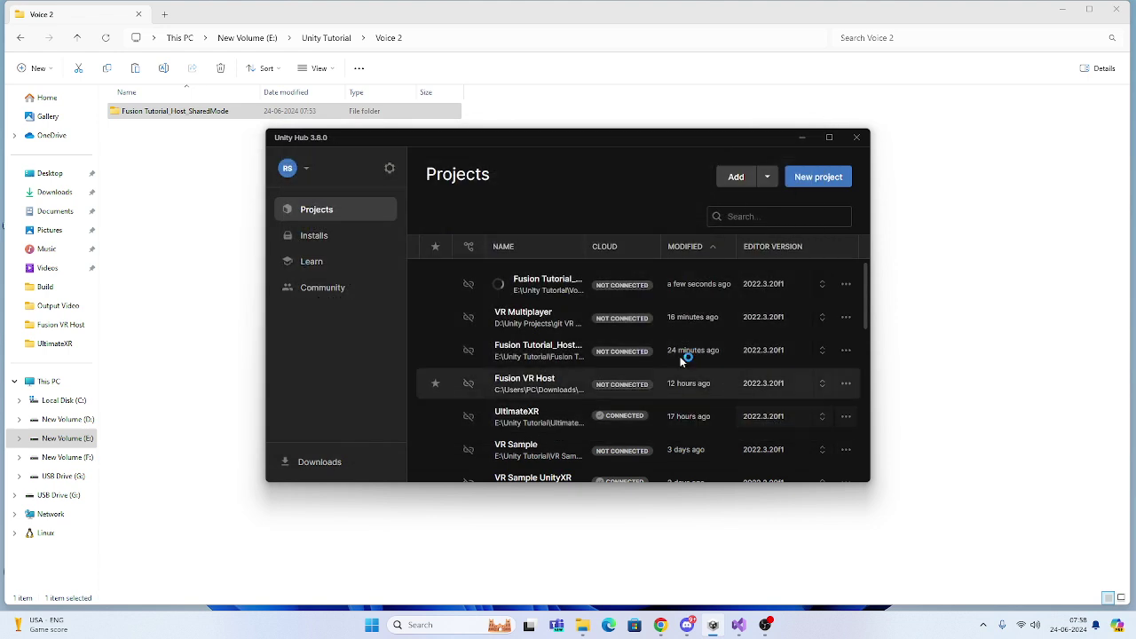
pyautogui.click(554, 283)
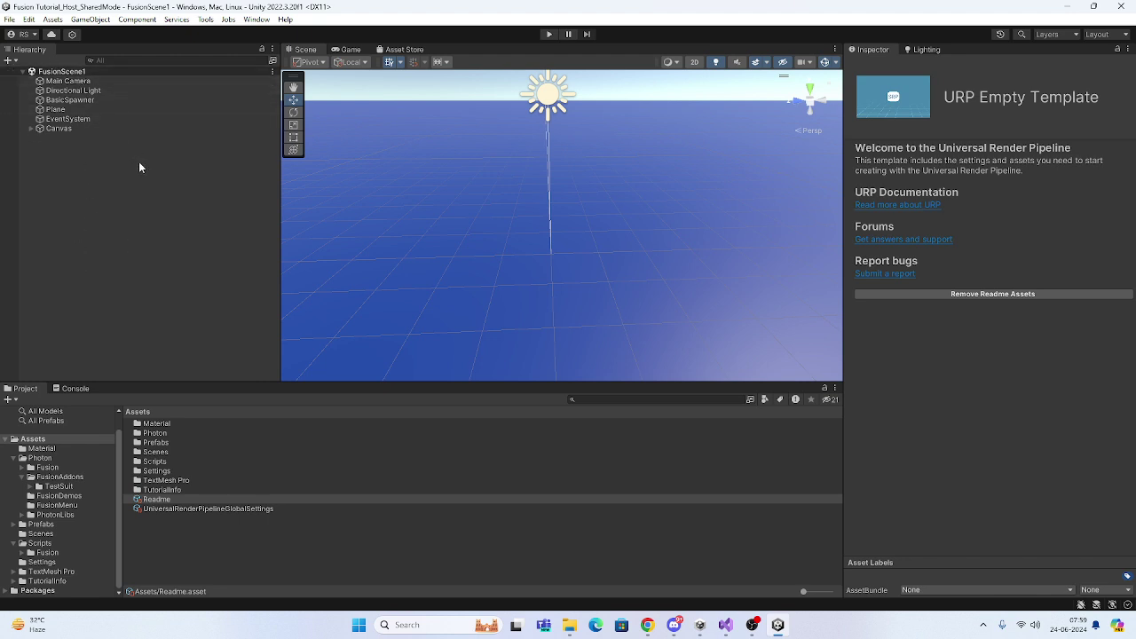
# Show the Scenes folder, inspect BasicSpawner, and bring up Build Settings with Ctrl+Shift+B.
pyautogui.click(13, 459)
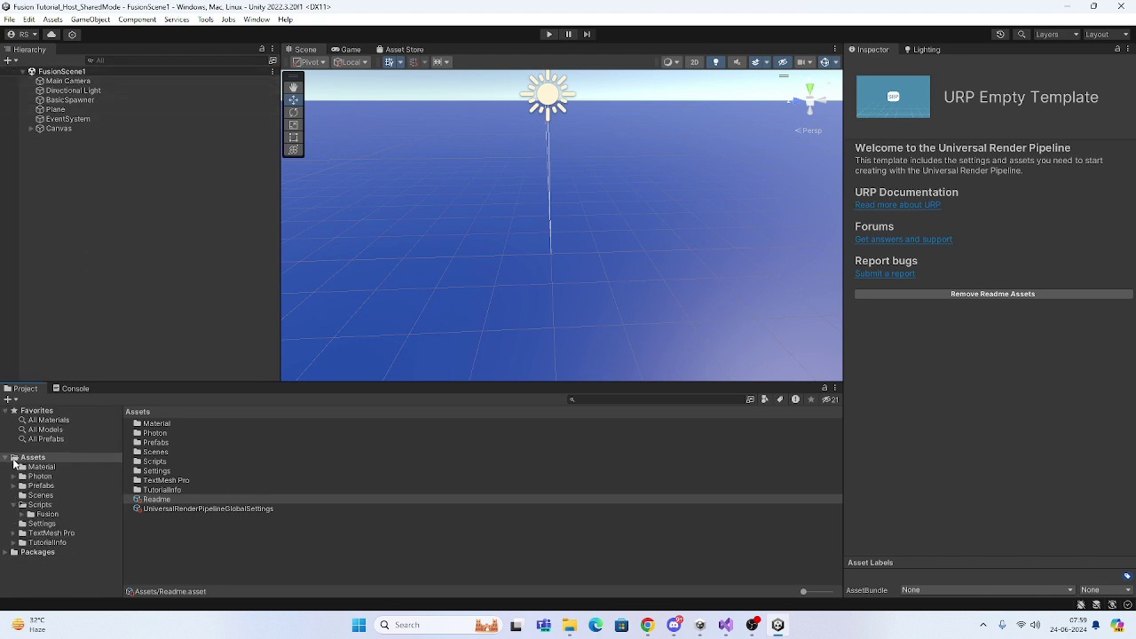
pyautogui.click(41, 496)
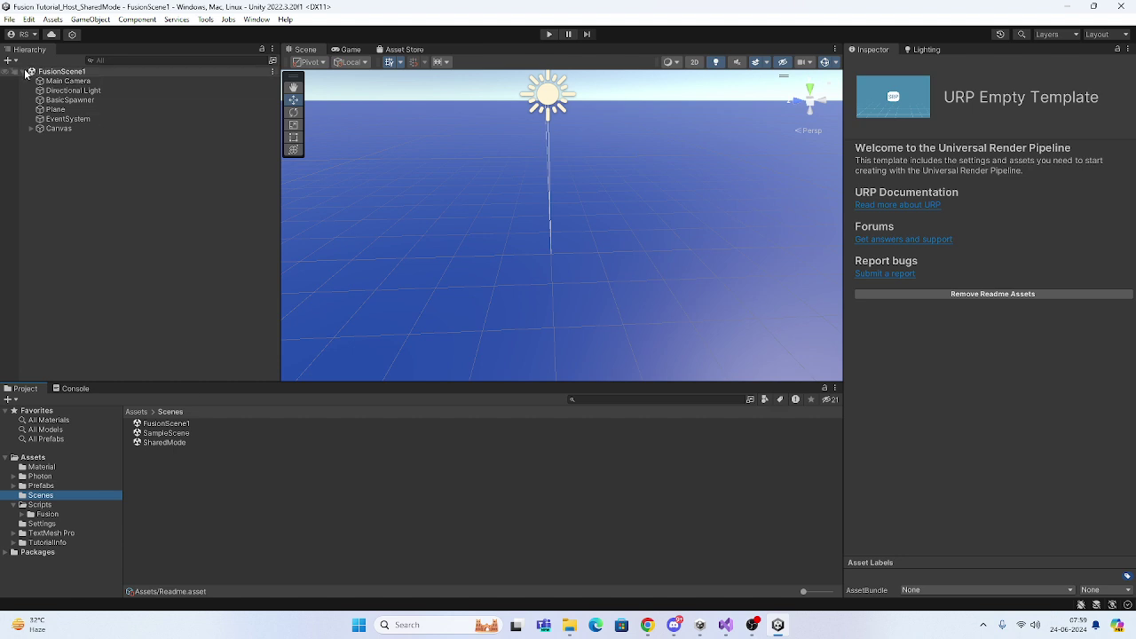
pyautogui.click(73, 101)
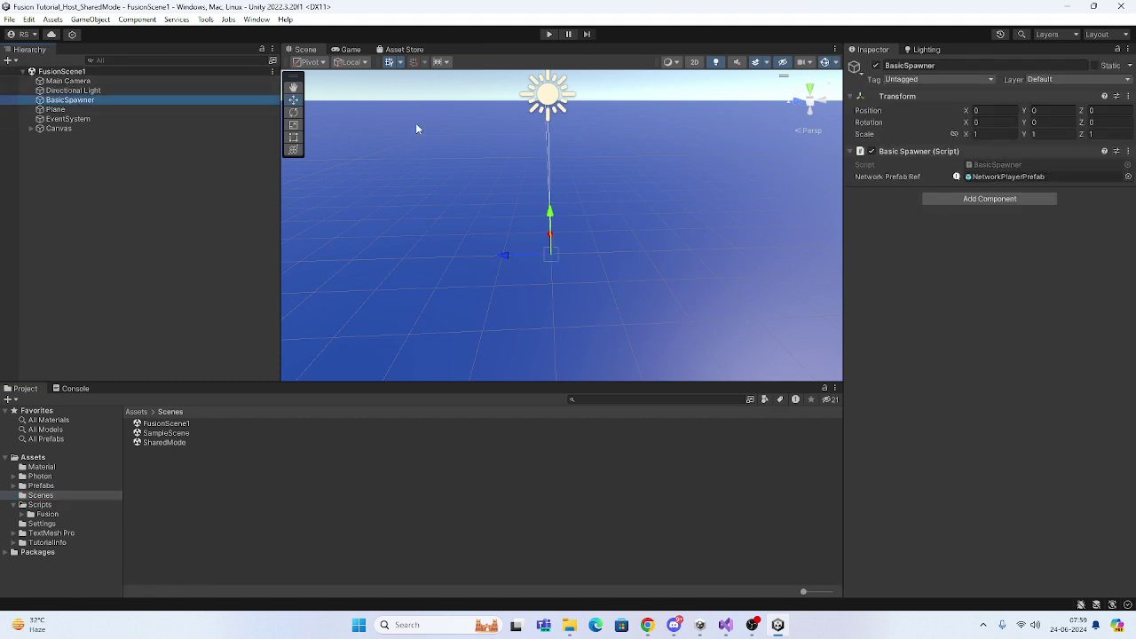
pyautogui.hotkey('ctrl', 'shift', 'b')
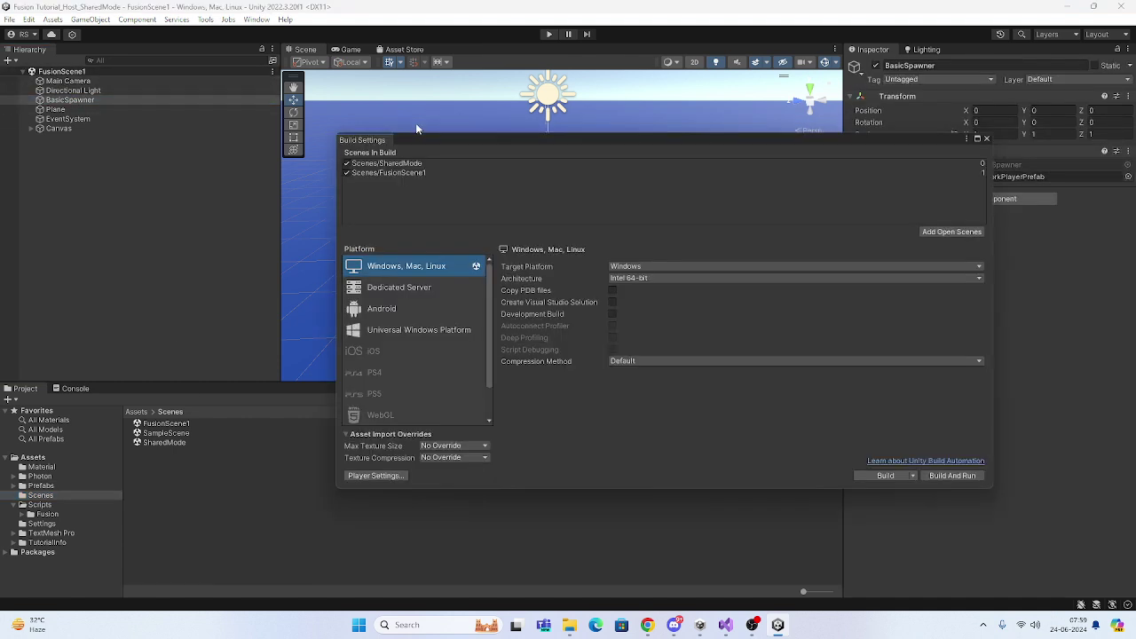
# Exclude Scenes/SharedMode from the build, close Build Settings, and run FusionScene1.
pyautogui.click(346, 164)
pyautogui.click(986, 138)
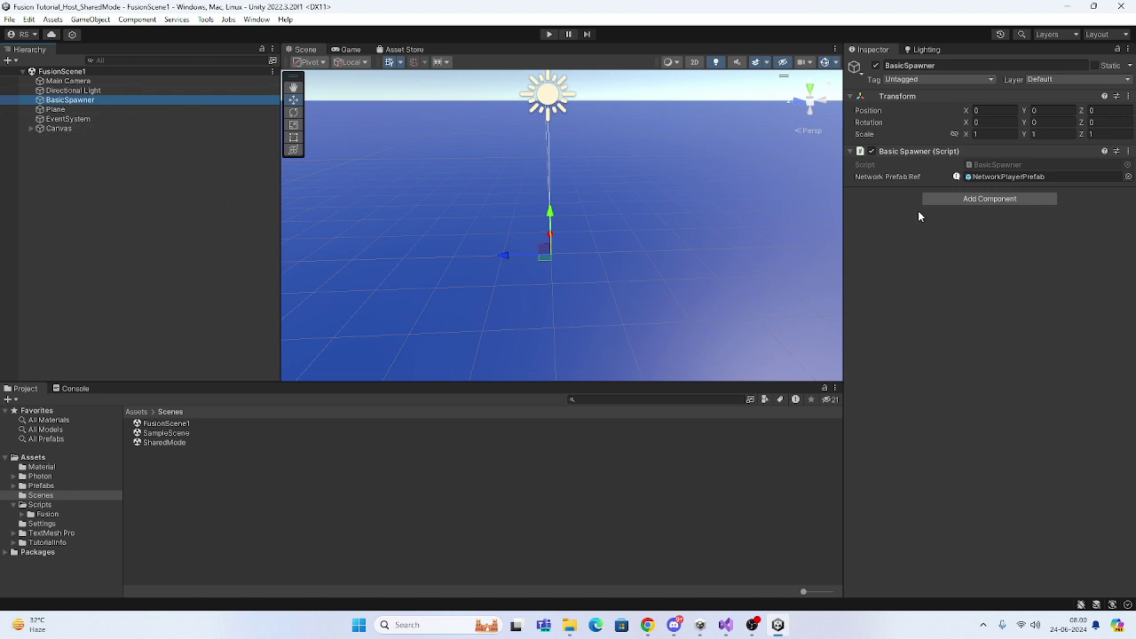
pyautogui.click(548, 34)
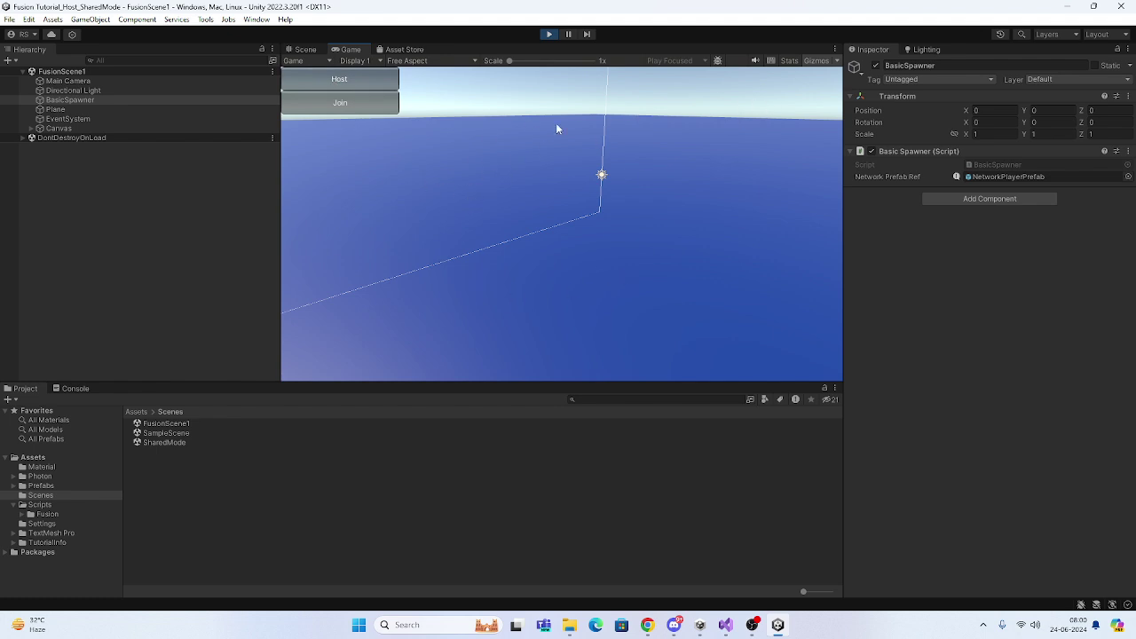
# Host a session to confirm a player spawns, stop play mode, and switch to the Photon Voice 2 page.
pyautogui.click(341, 81)
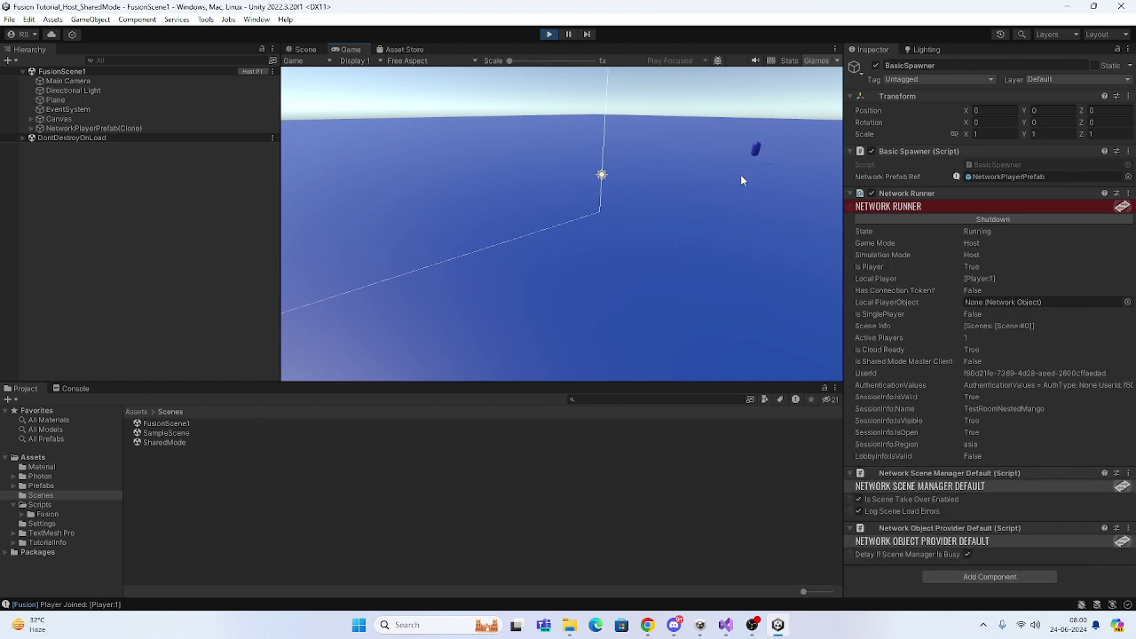
pyautogui.click(549, 34)
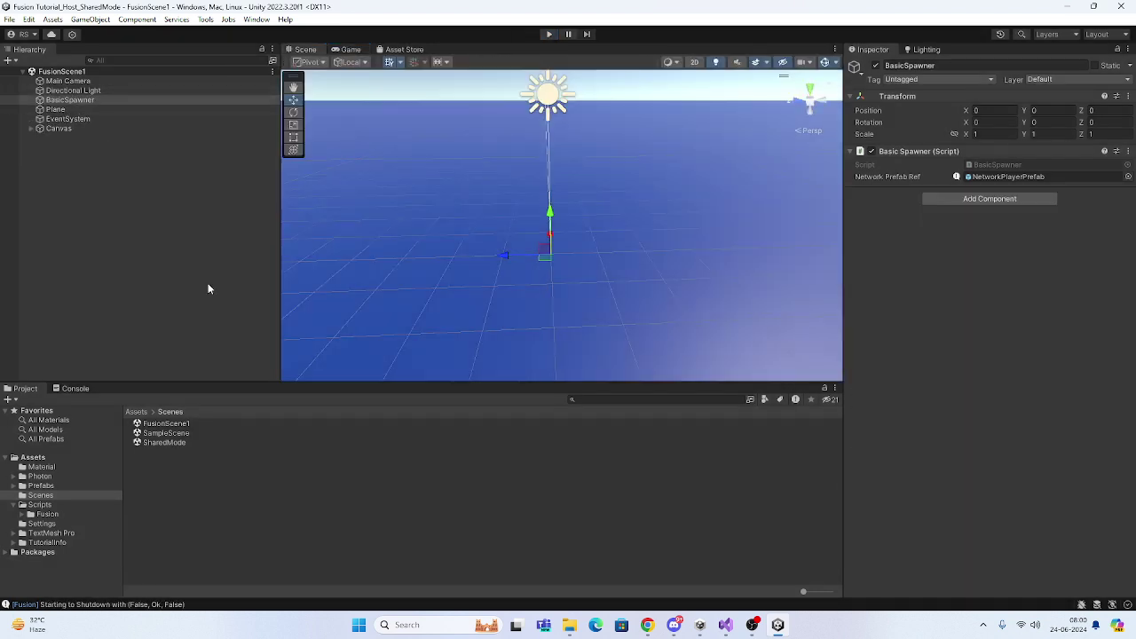
pyautogui.hotkey('alt', 'Tab')
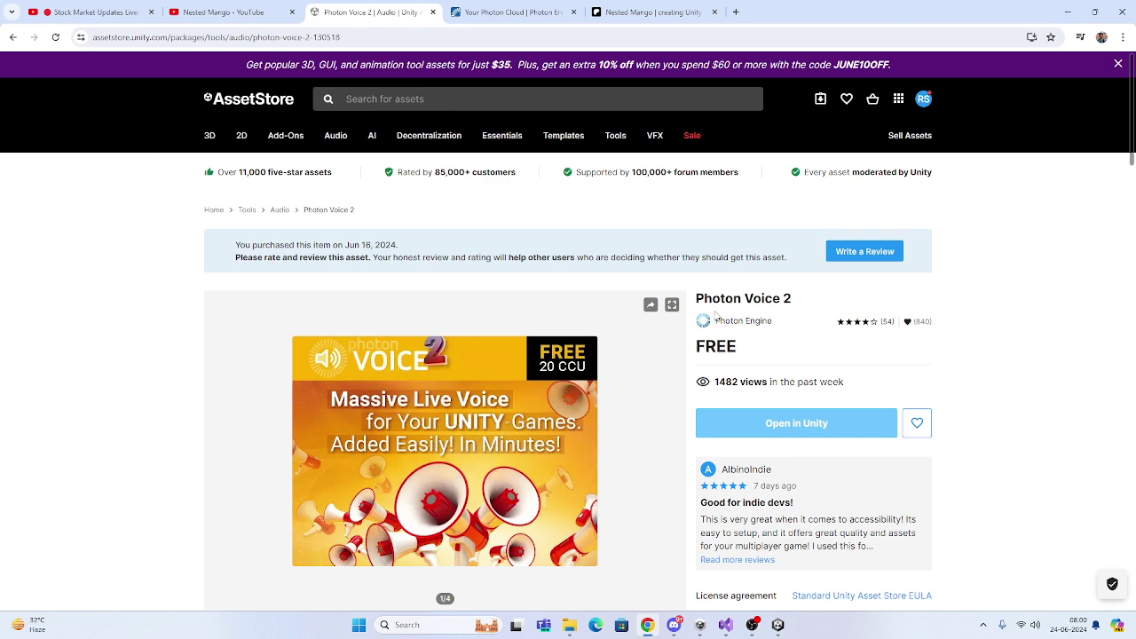
# Send Photon Voice 2 from the Asset Store to the Unity editor, letting Chrome launch Unity.
pyautogui.click(794, 424)
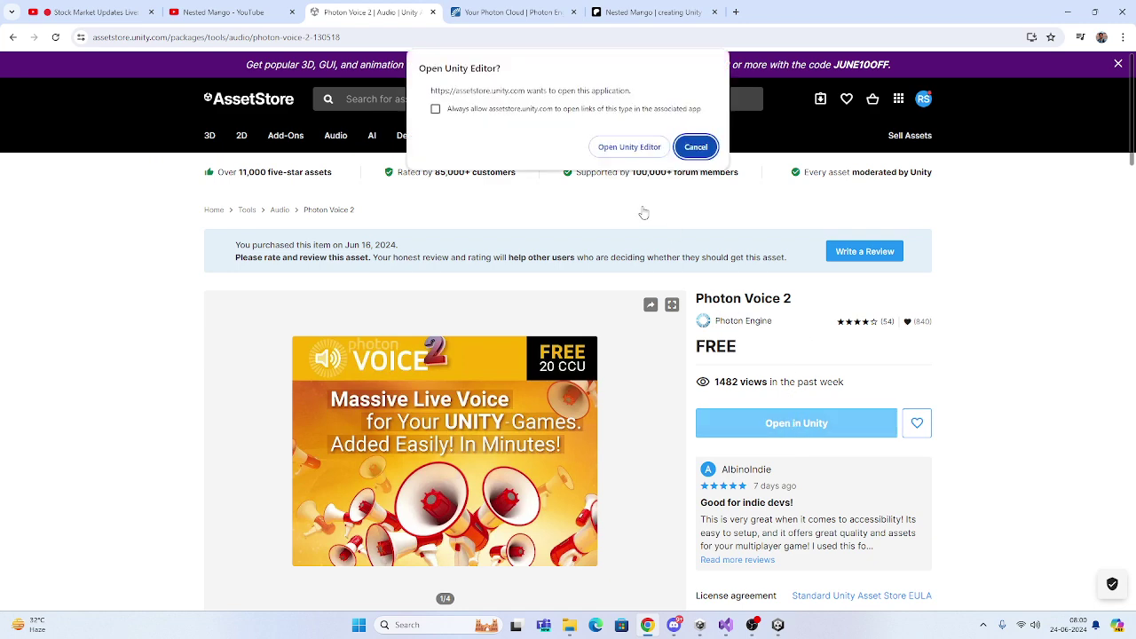
pyautogui.click(630, 144)
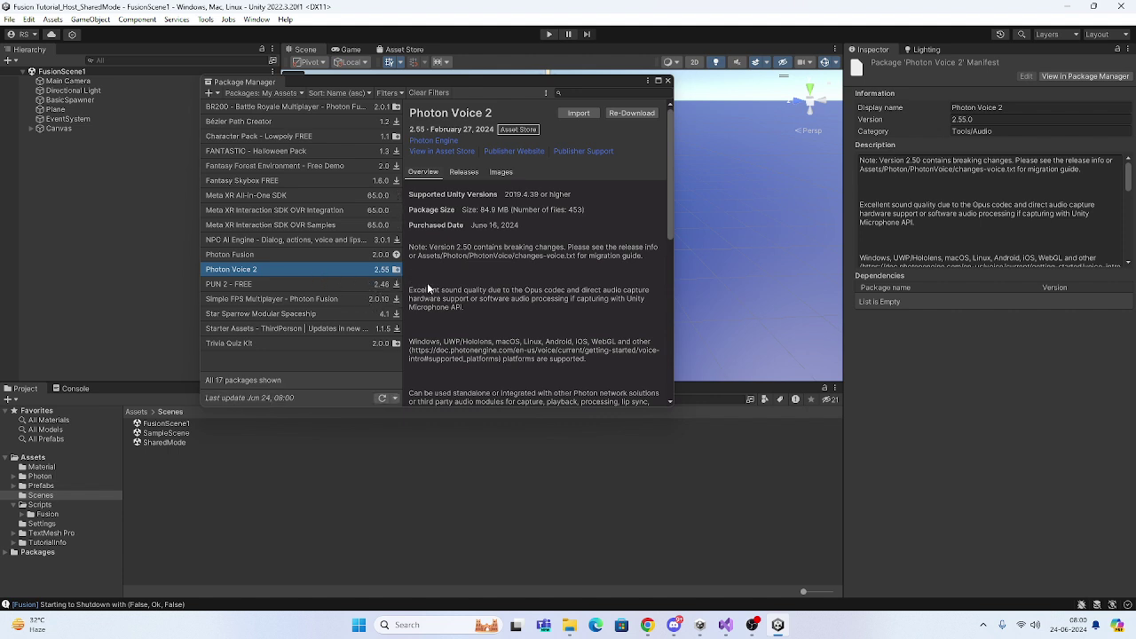
# Import all files of the Photon Voice 2 package and close the Package Manager.
pyautogui.click(575, 112)
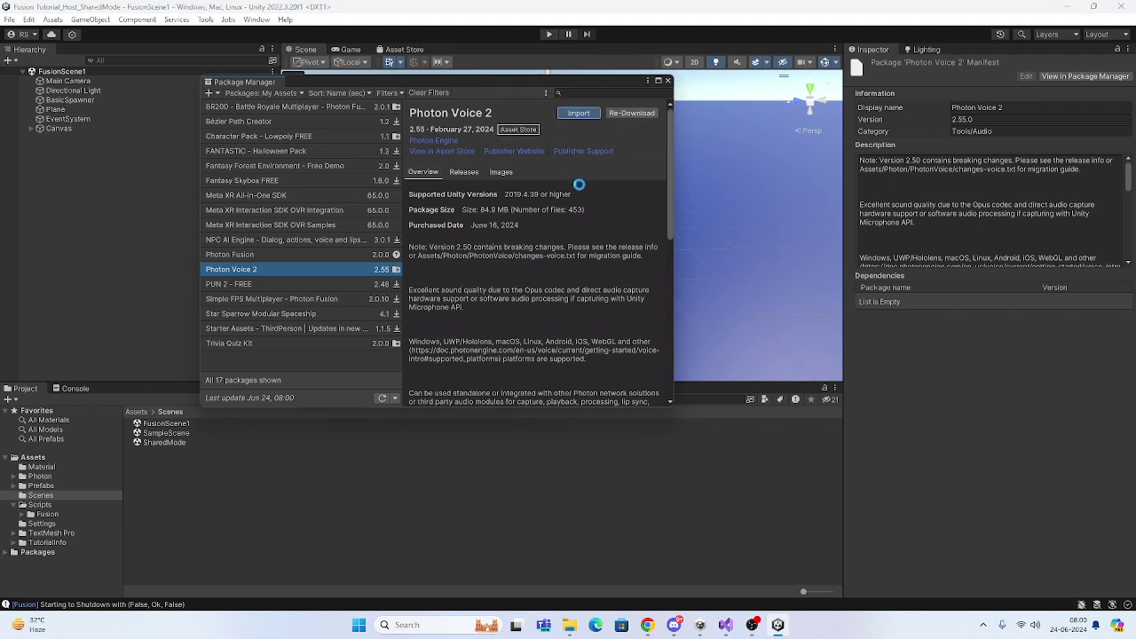
pyautogui.scroll(-5, 731, 401)
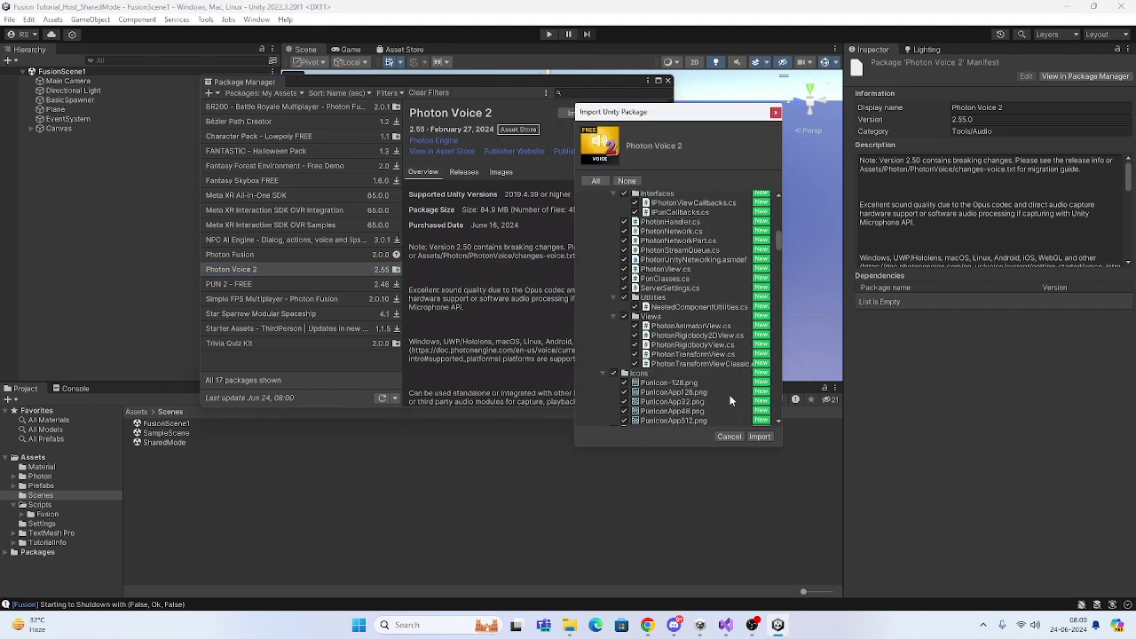
pyautogui.click(759, 436)
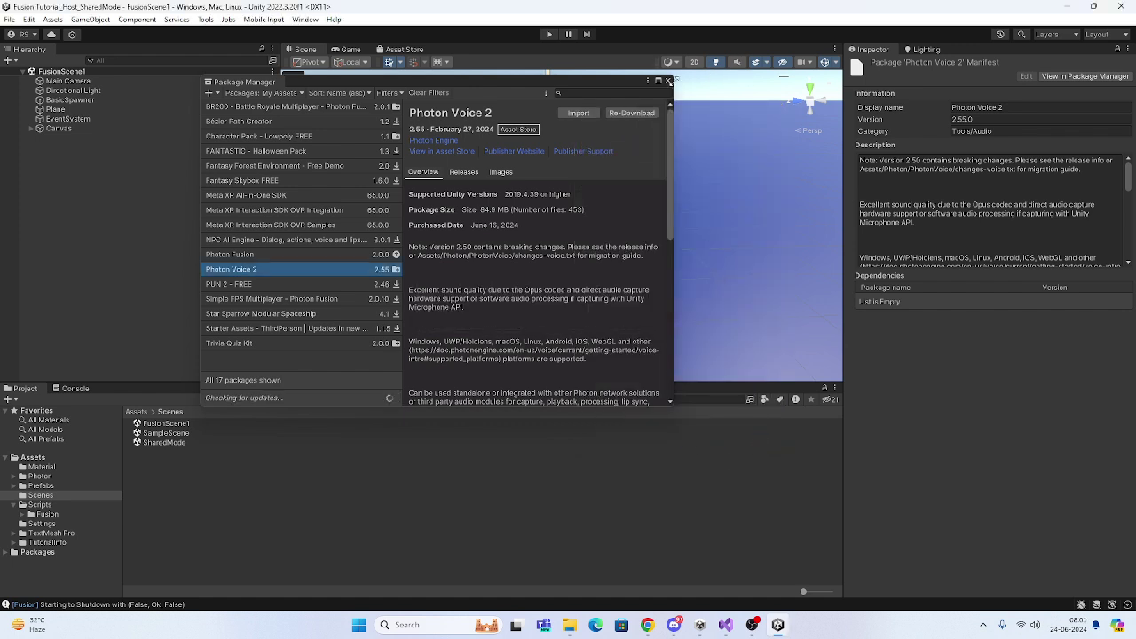
pyautogui.click(667, 81)
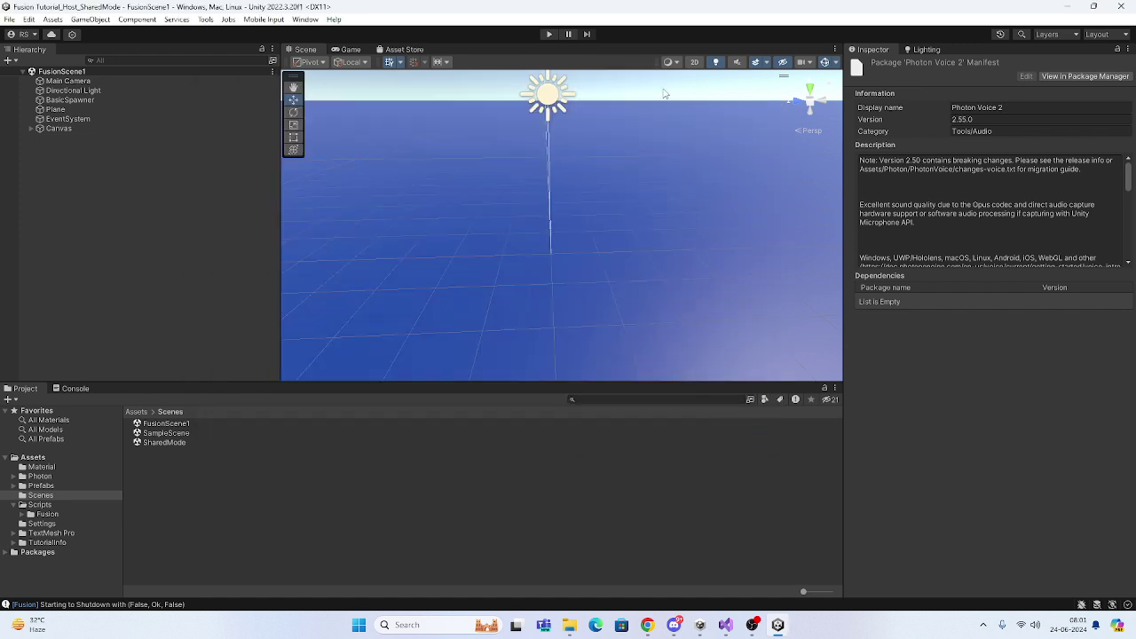
# Open PhotonAppSettings via Tools > Fusion > Realtime Settings and select the App Id Voice field.
pyautogui.click(39, 476)
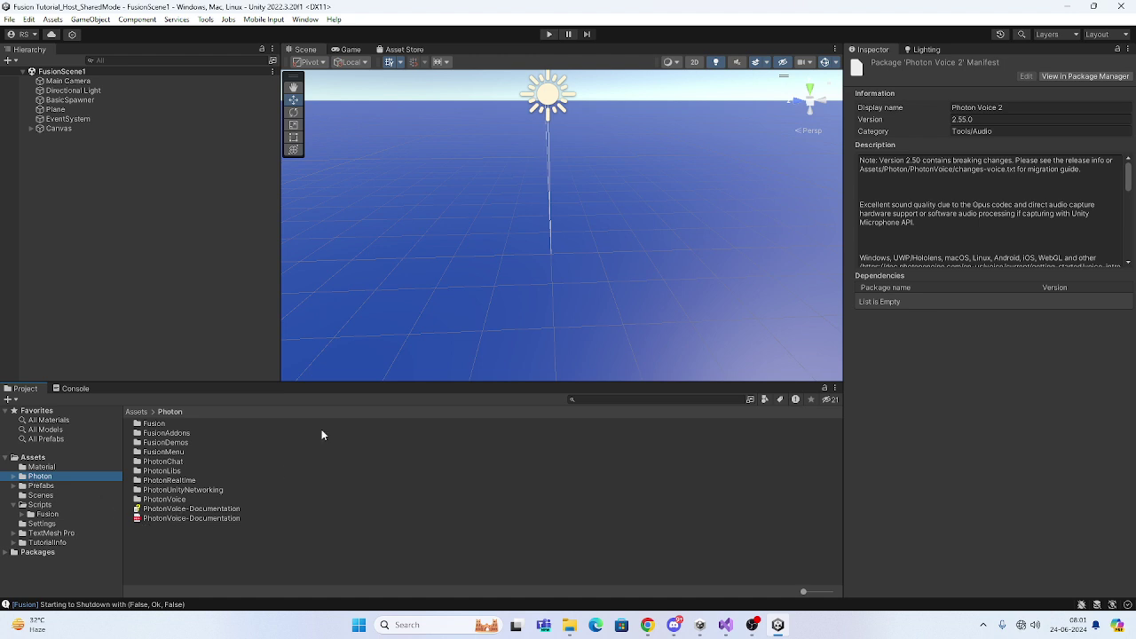
pyautogui.click(205, 19)
pyautogui.moveTo(247, 40)
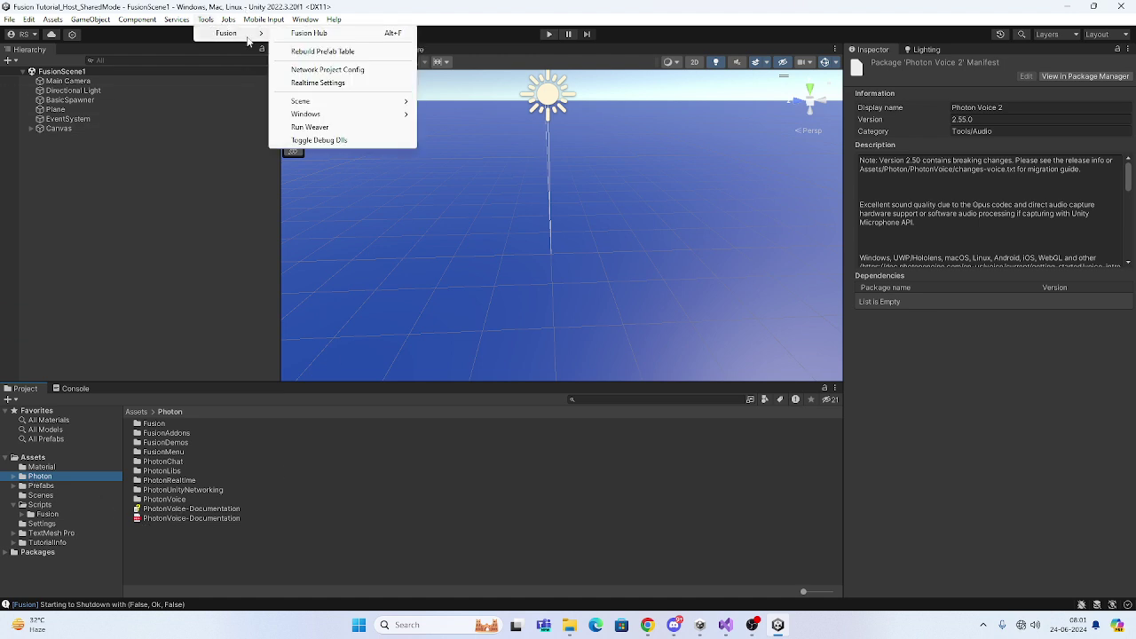
pyautogui.click(318, 83)
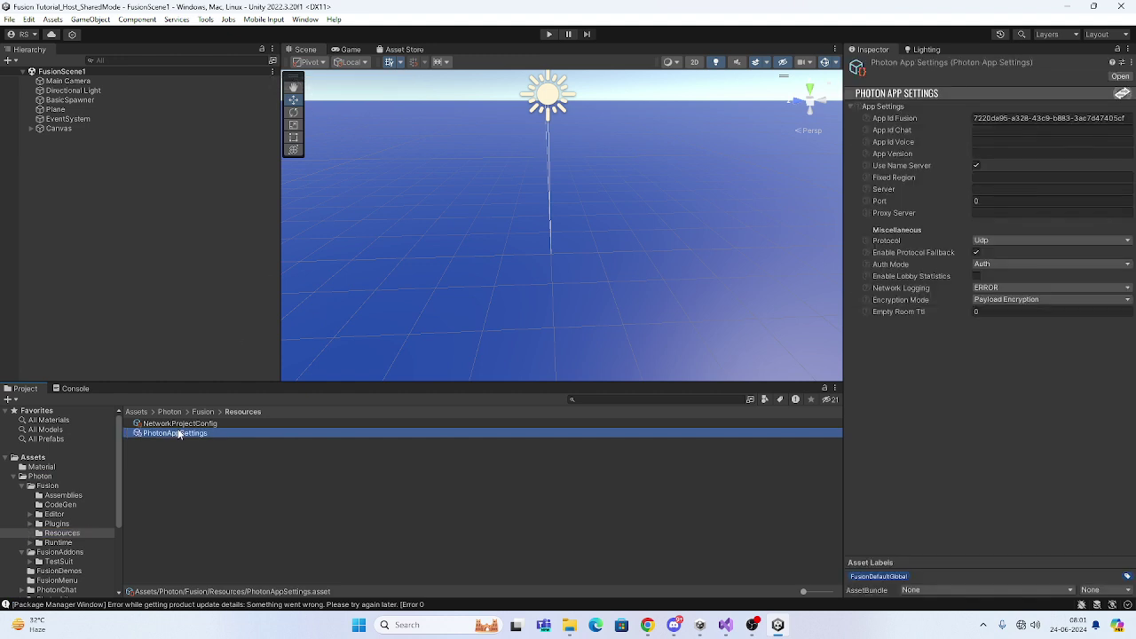
pyautogui.click(987, 143)
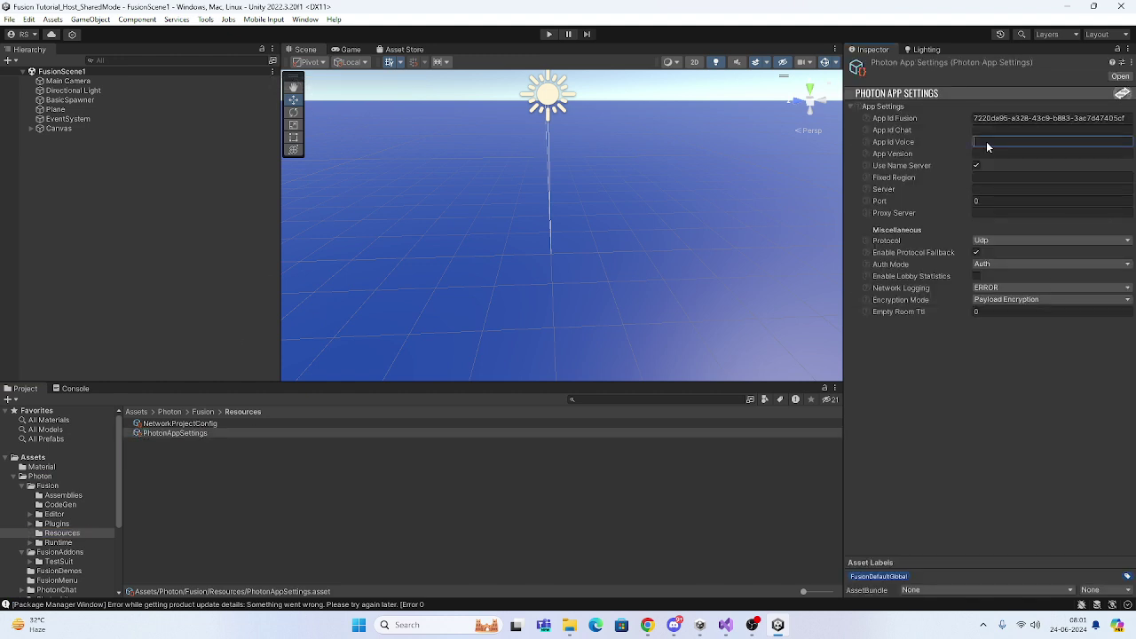
# Copy the Fusion Demo App ID from the Photon Cloud dashboard into App Id Voice.
pyautogui.hotkey('alt', 'Tab')
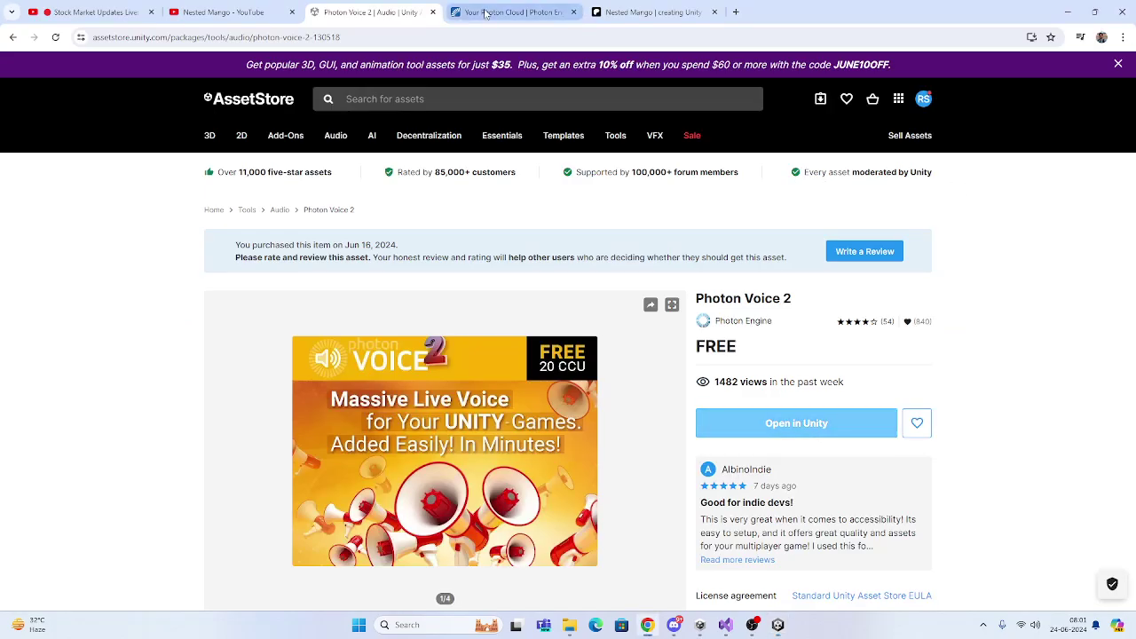
pyautogui.click(485, 12)
pyautogui.scroll(-10, 612, 404)
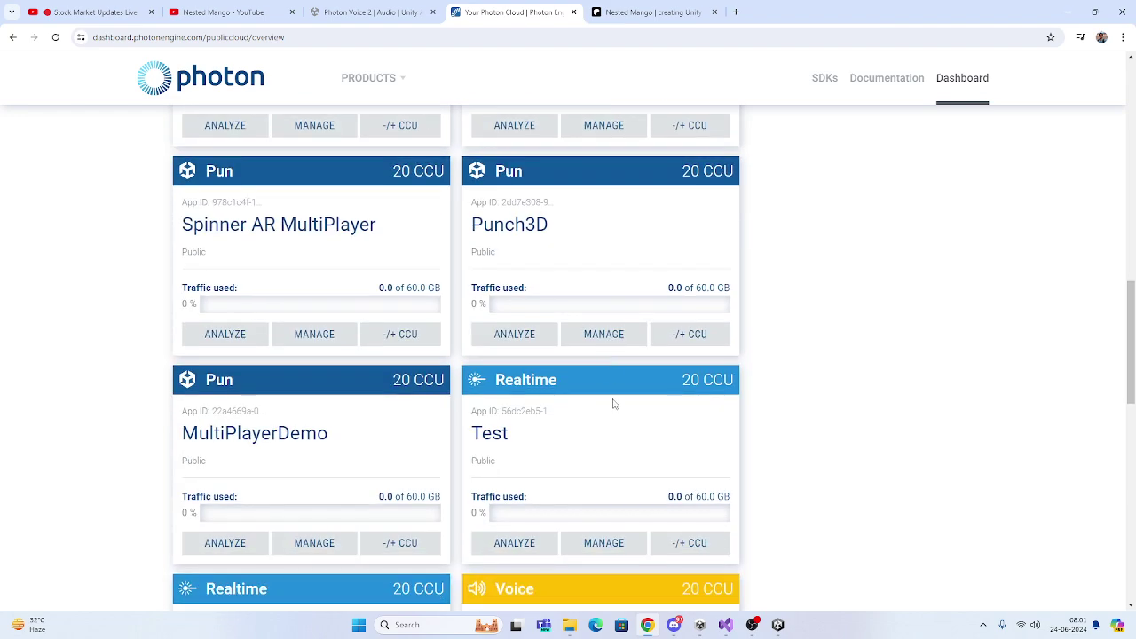
pyautogui.scroll(-4, 612, 408)
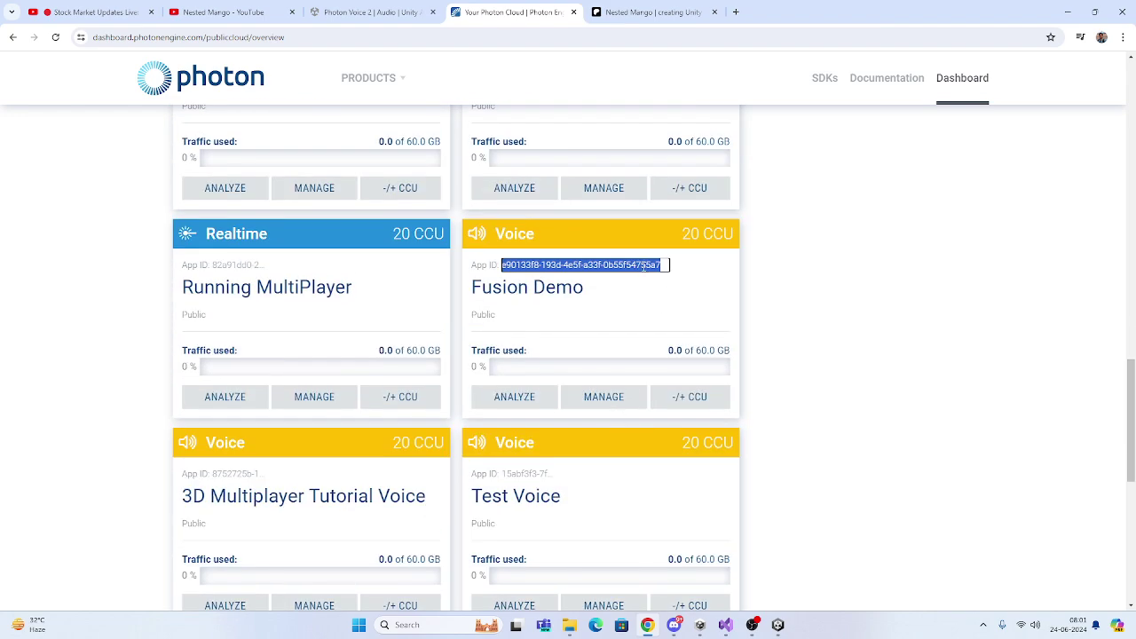
pyautogui.hotkey('alt', 'Tab')
pyautogui.click(985, 143)
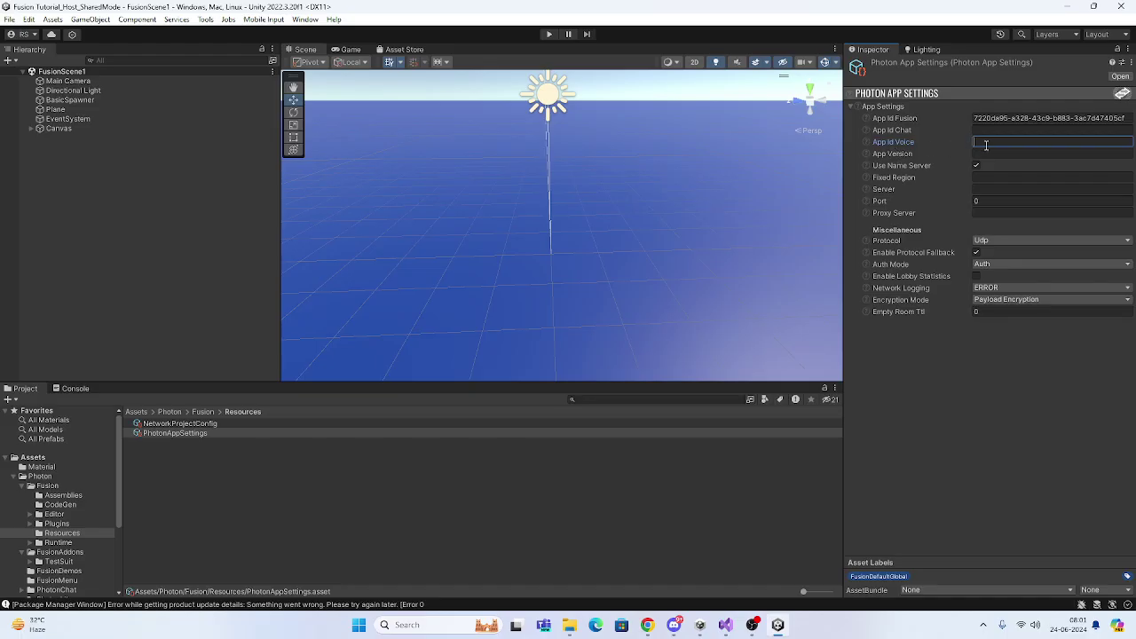
pyautogui.write('e90133f8-193d-4e5f-a33f-0b55f54755a7')
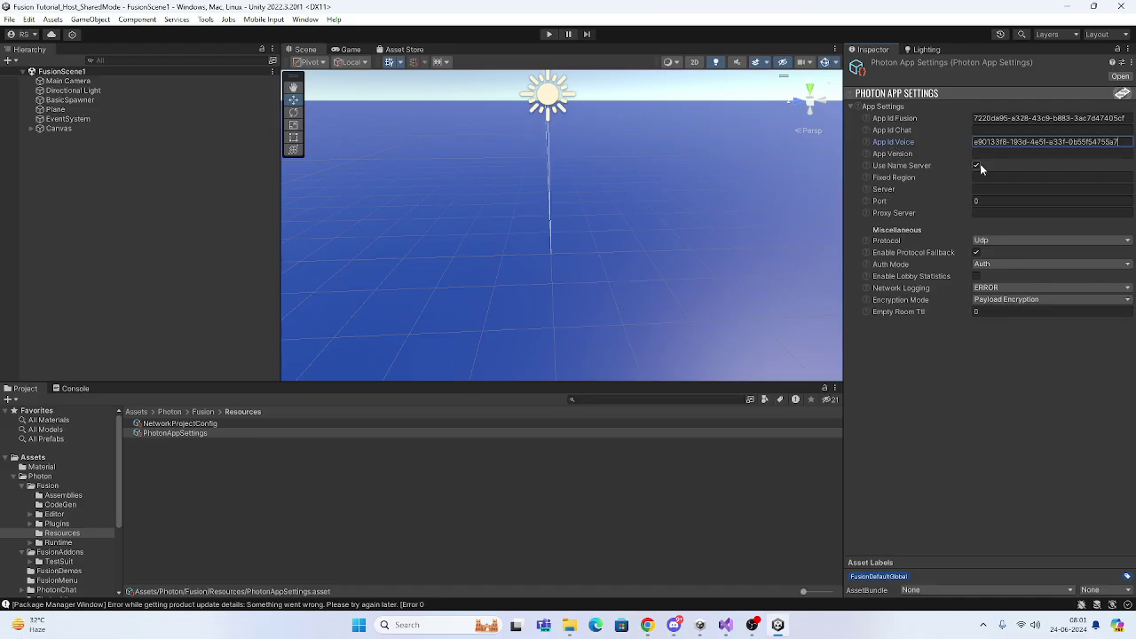
# Add Network Runner and Runner Enable Visibility components to BasicSpawner.
pyautogui.click(200, 246)
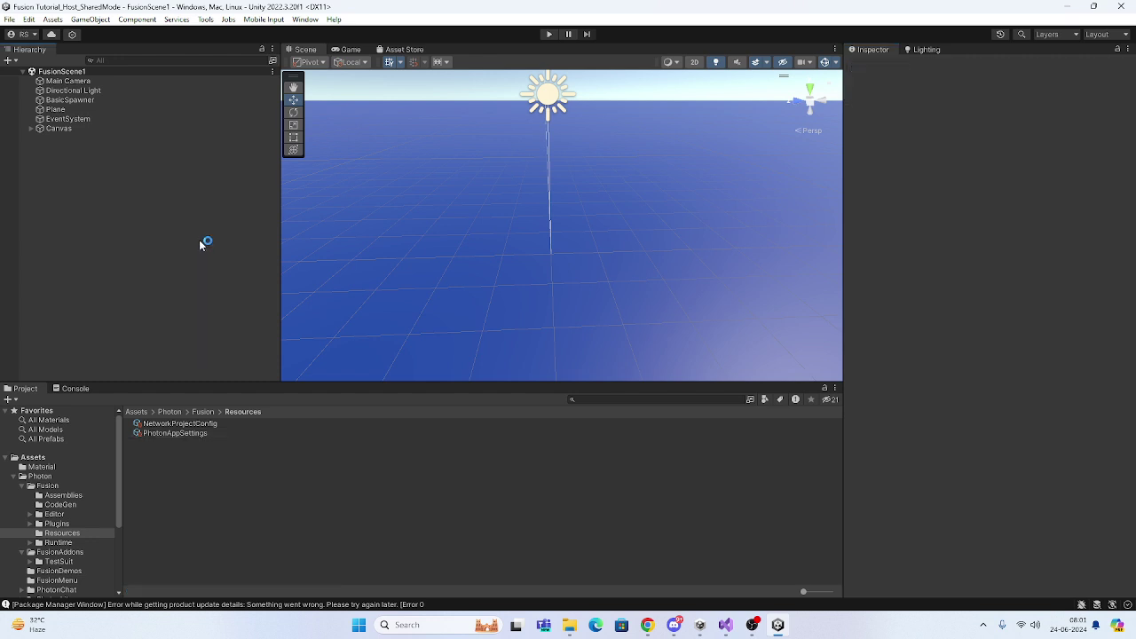
pyautogui.click(95, 100)
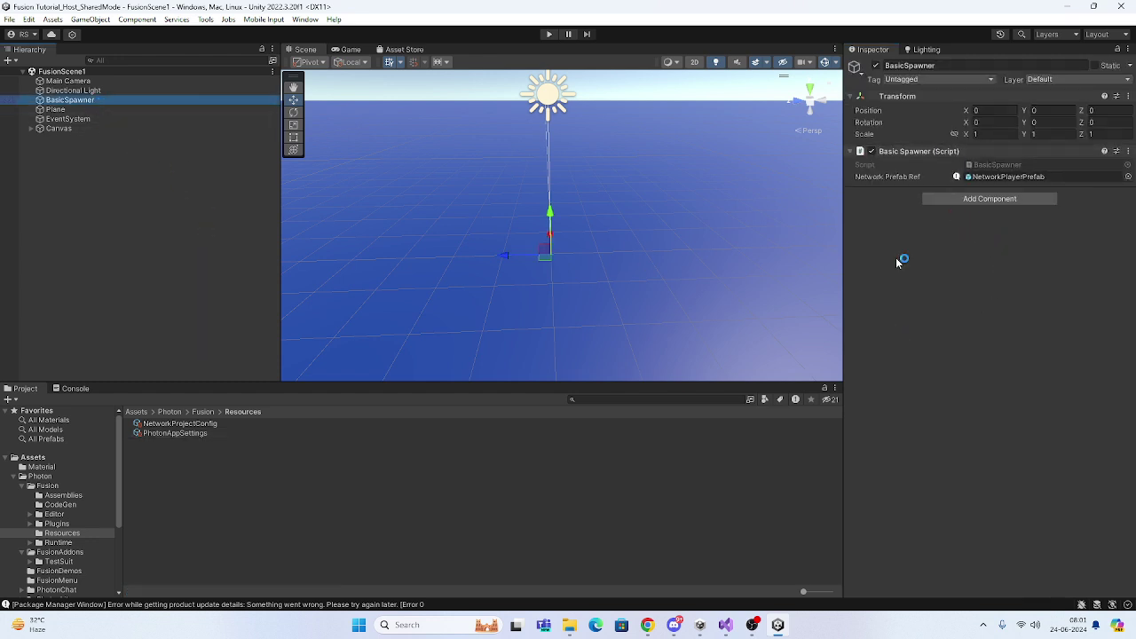
pyautogui.click(942, 199)
pyautogui.write('Net')
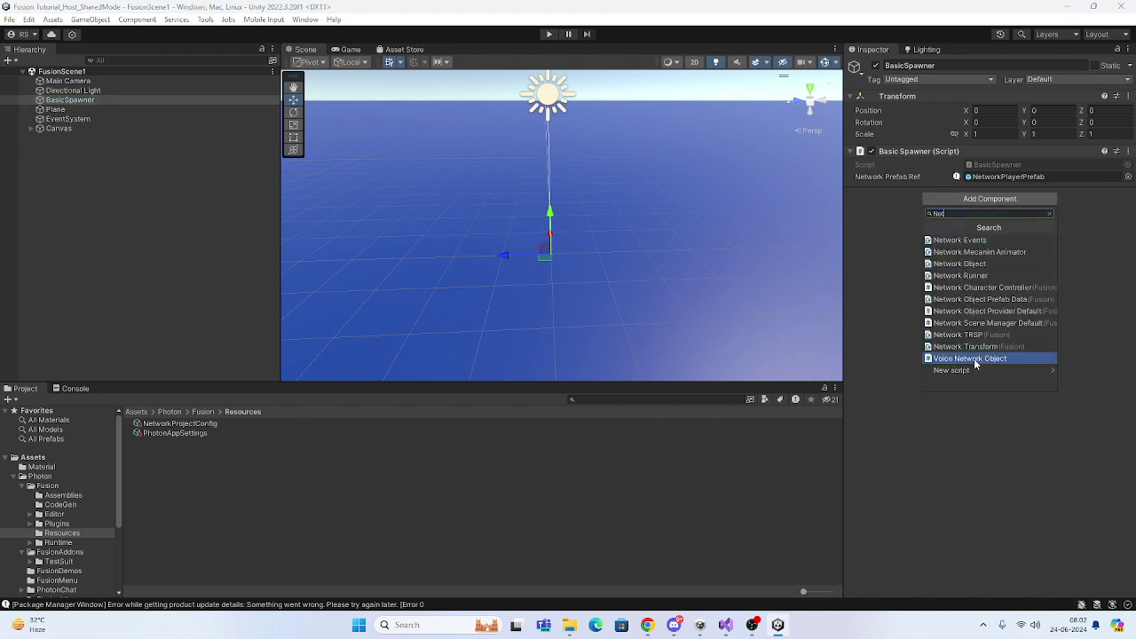
pyautogui.click(976, 275)
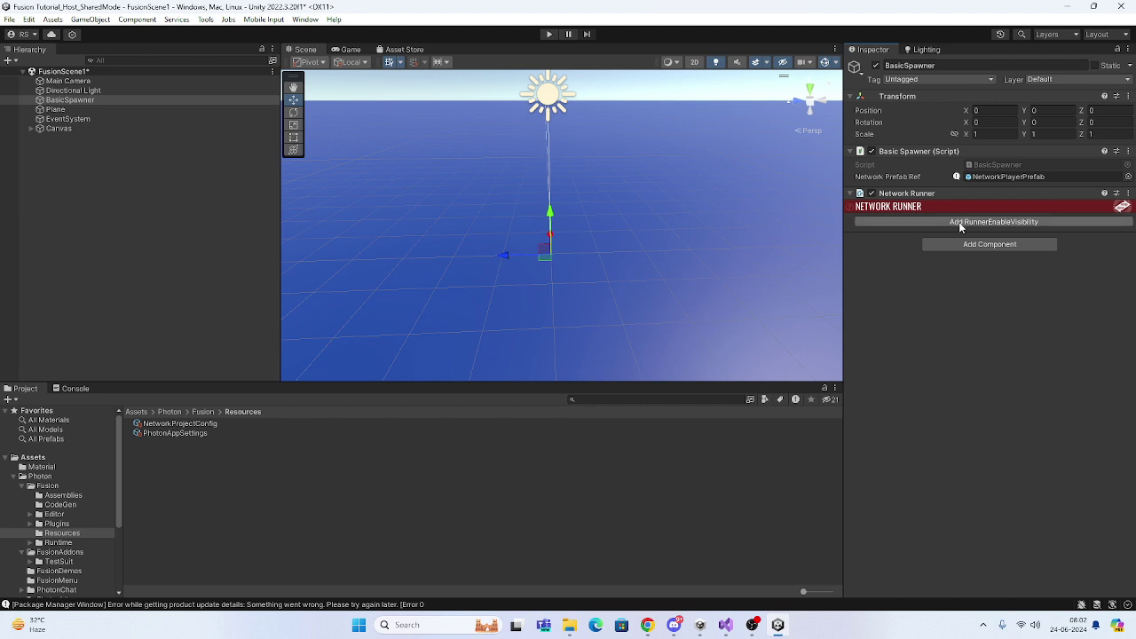
pyautogui.click(959, 222)
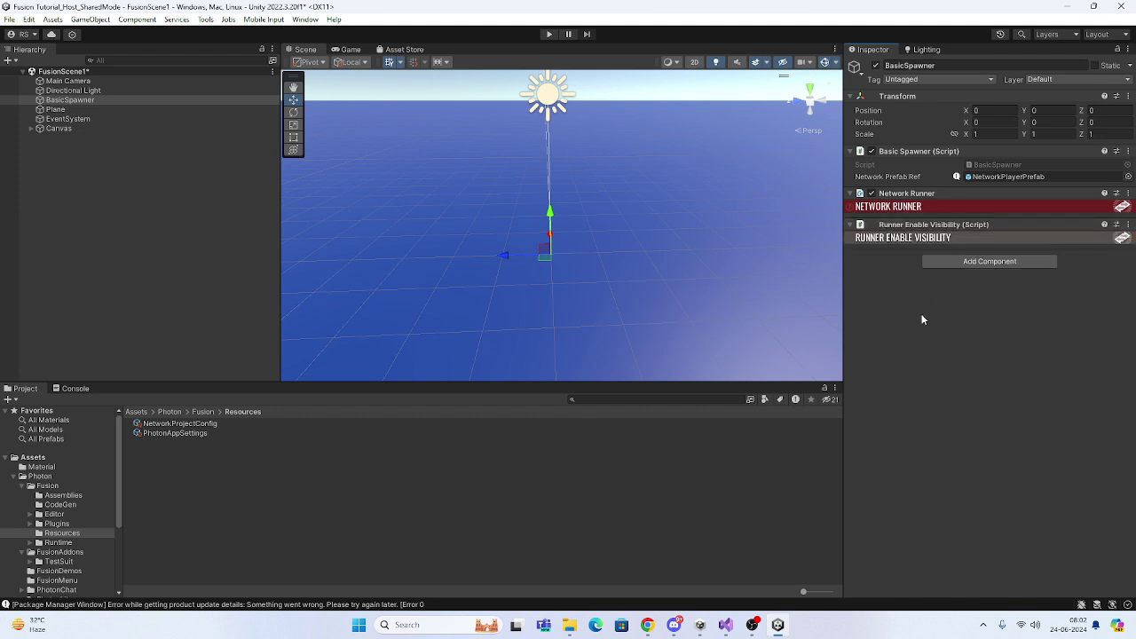
# Add a Fusion Voice Client component to BasicSpawner and open its script in Visual Studio.
pyautogui.click(959, 261)
pyautogui.write('Voic')
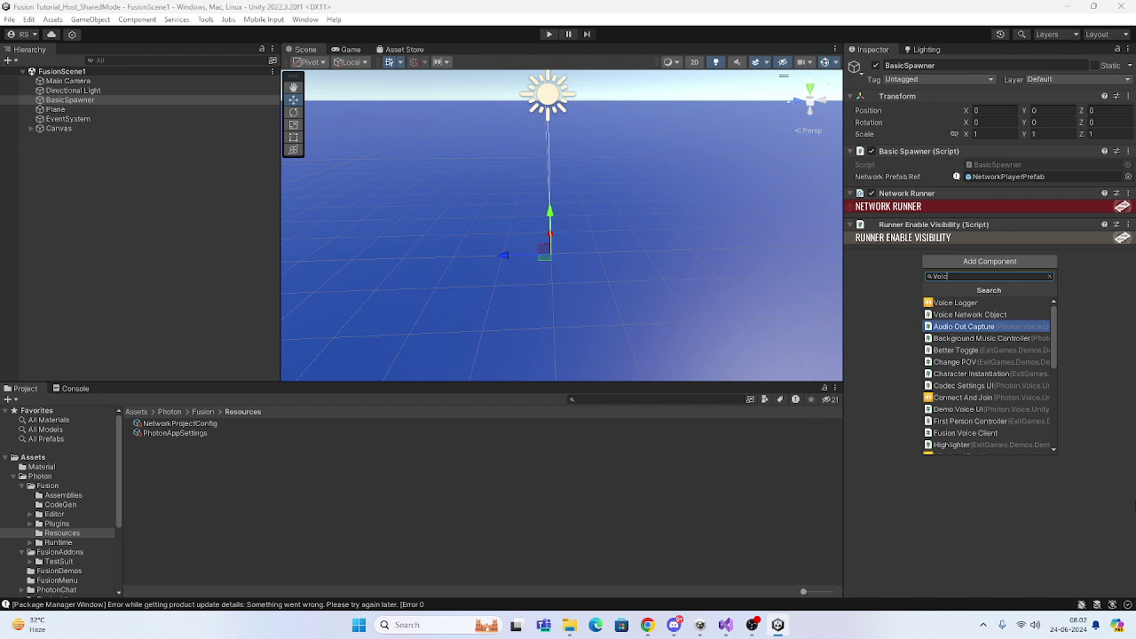
pyautogui.click(976, 432)
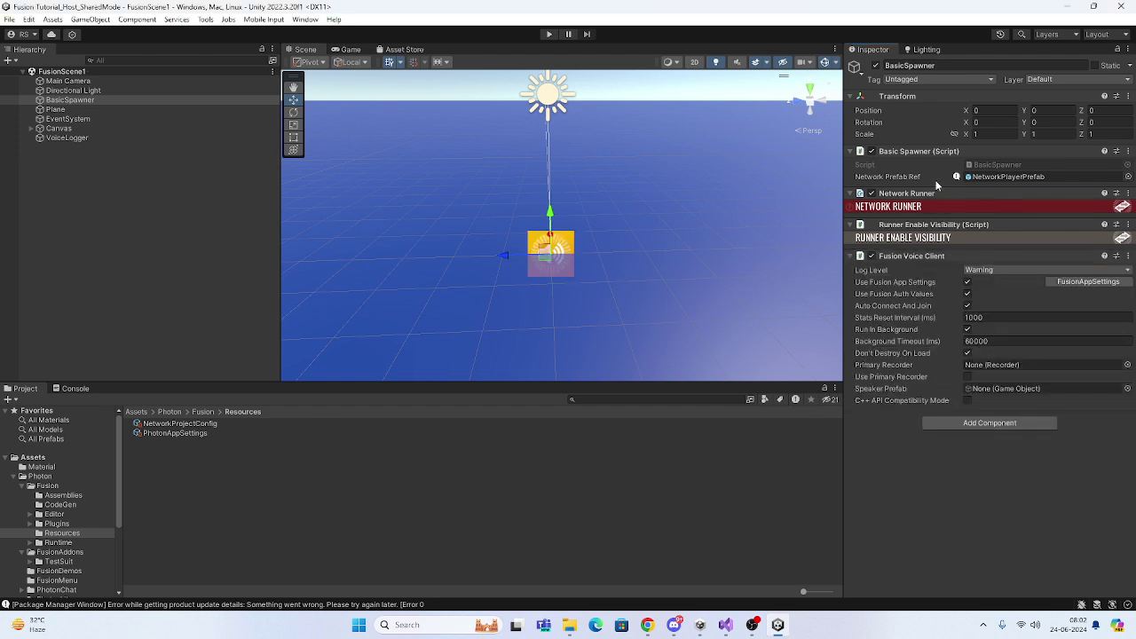
pyautogui.doubleClick(992, 167)
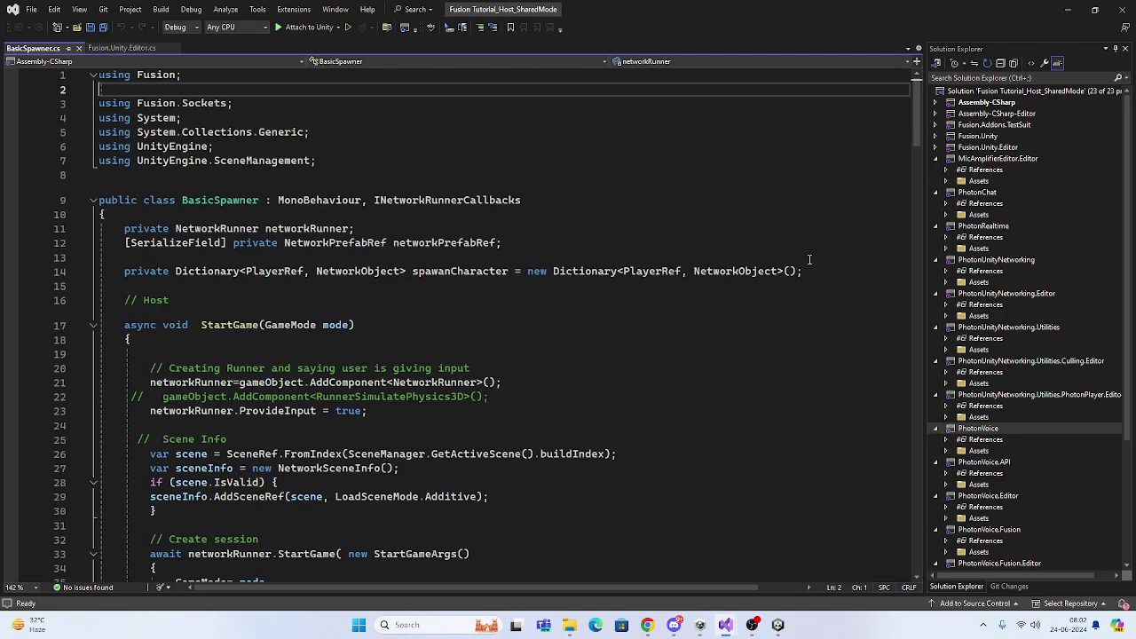
# Change AddComponent<NetworkRunner>() to GetComponent on line 21, save BasicSpawner.cs, and return to Unity.
pyautogui.scroll(-2, 339, 333)
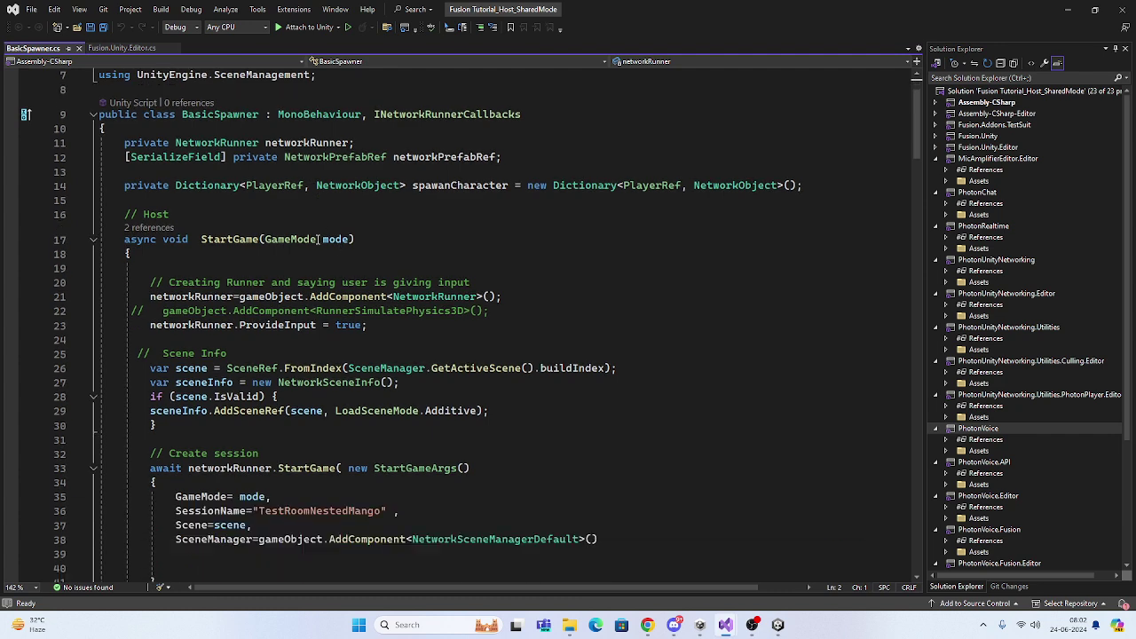
pyautogui.scroll(2, 329, 337)
pyautogui.scroll(-2, 266, 356)
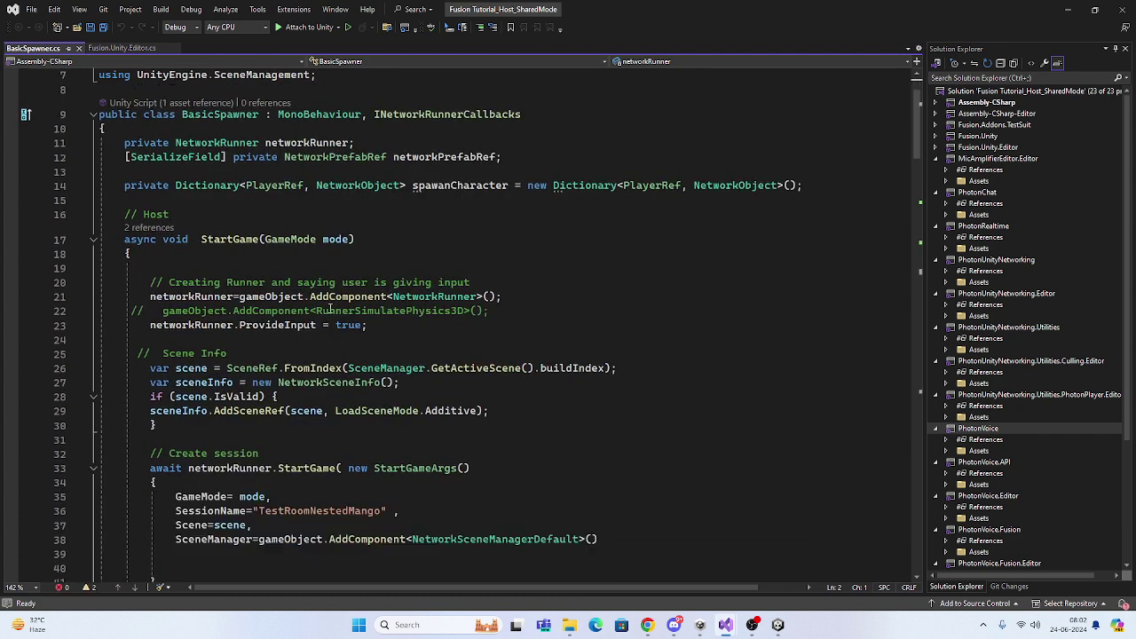
pyautogui.click(330, 301)
pyautogui.click(433, 298)
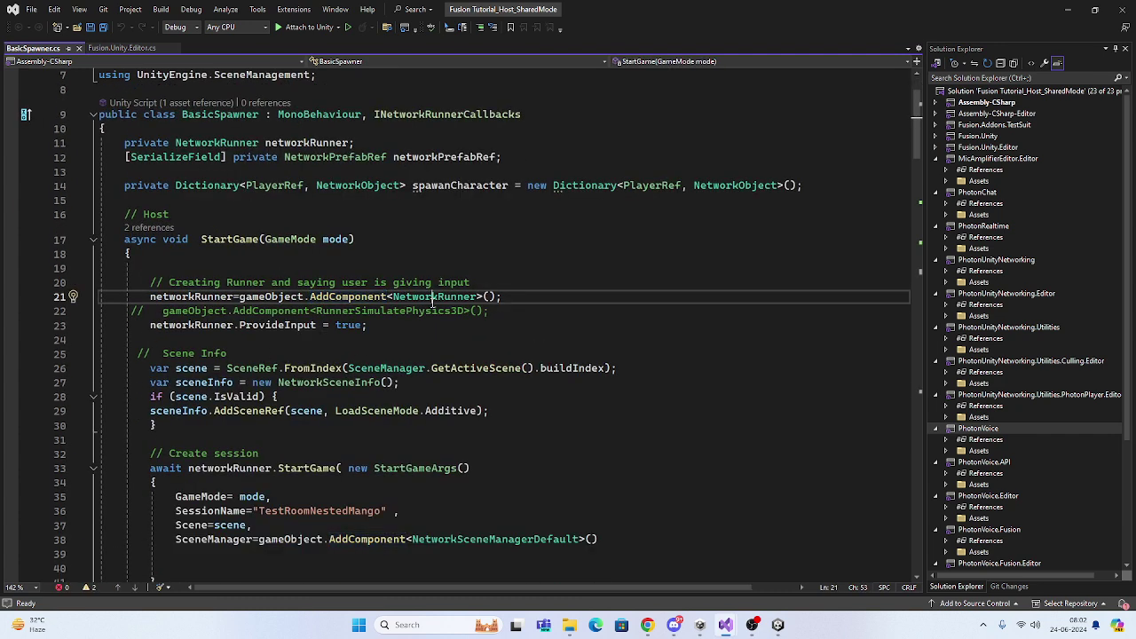
pyautogui.doubleClick(433, 298)
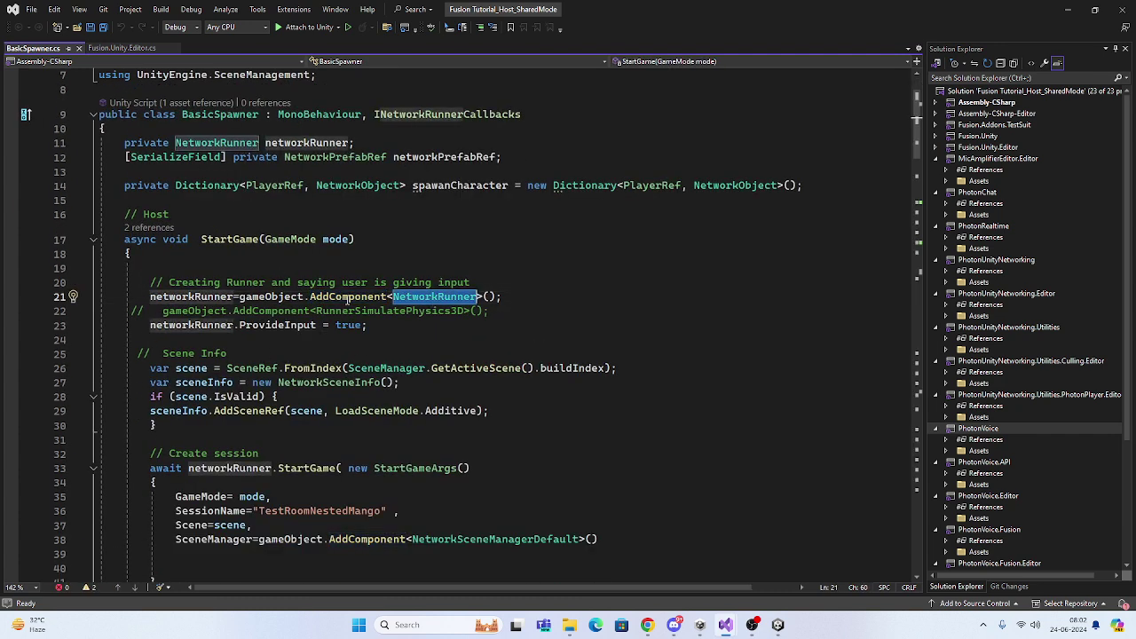
pyautogui.click(330, 299)
pyautogui.press('BackSpace')
pyautogui.press('BackSpace')
pyautogui.press('BackSpace')
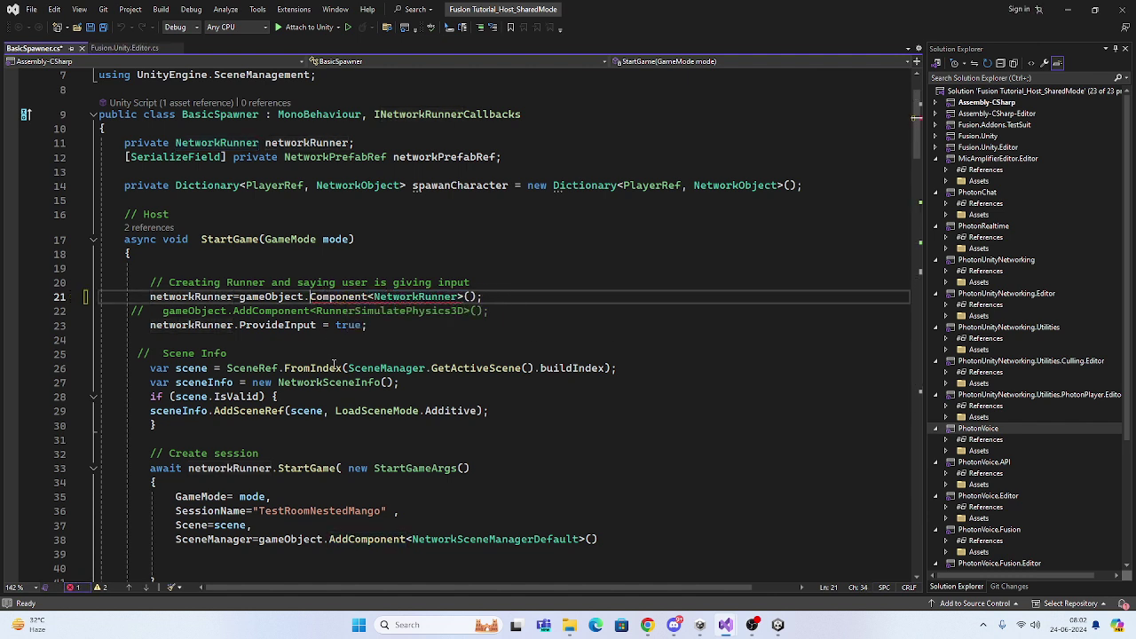
pyautogui.write('Get')
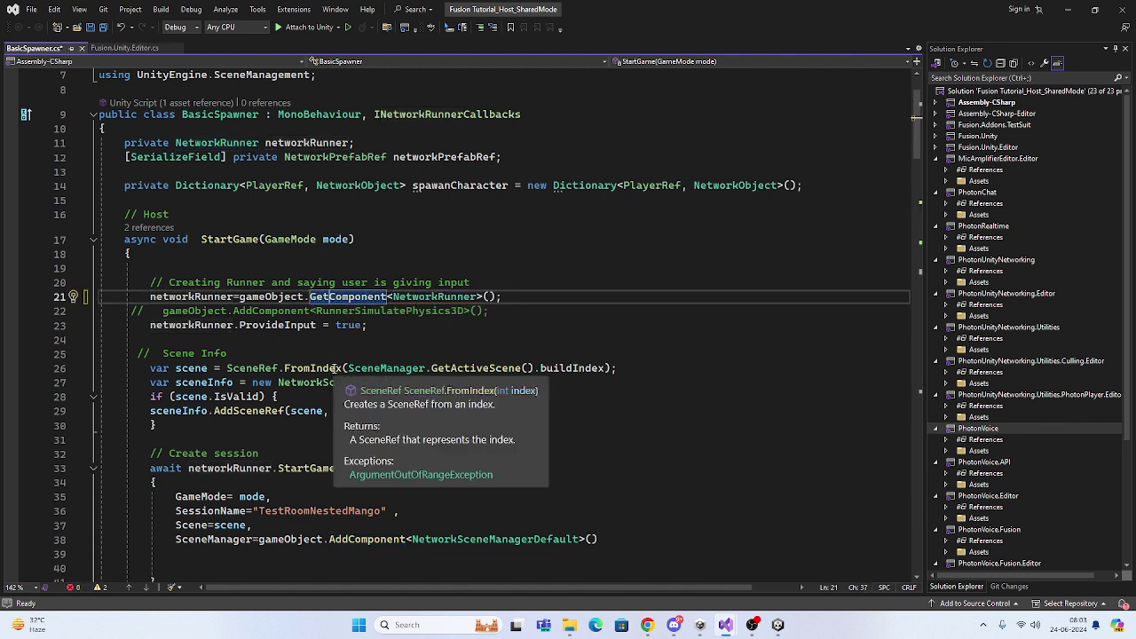
pyautogui.hotkey('ctrl', 's')
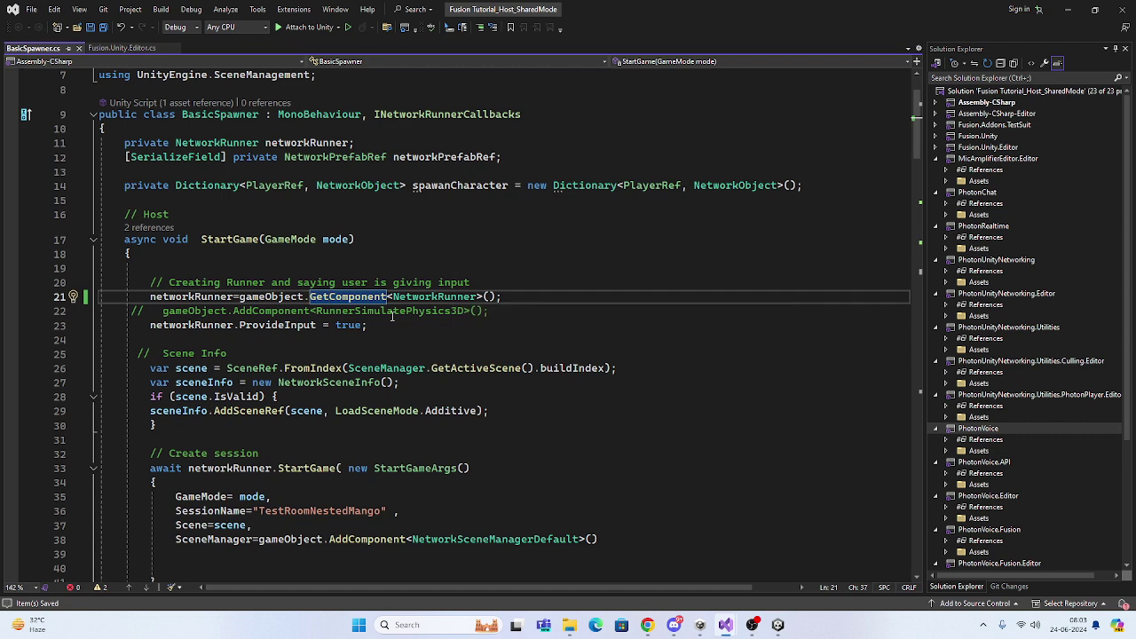
pyautogui.click(1069, 9)
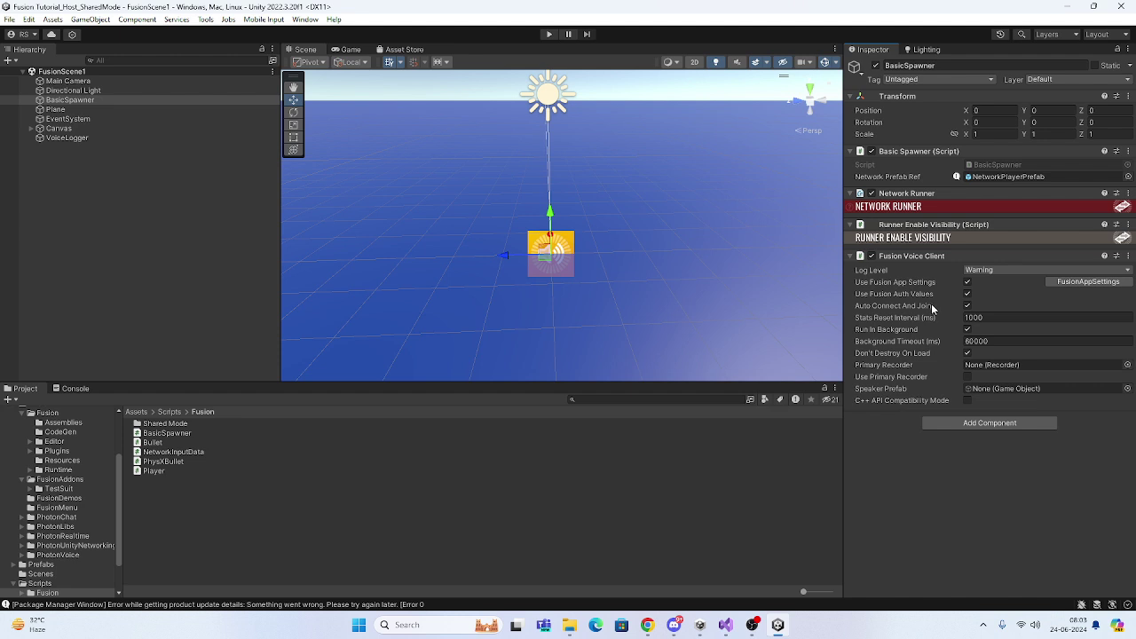
# Create an empty child under BasicSpawner named 'Recorder'.
pyautogui.click(107, 99)
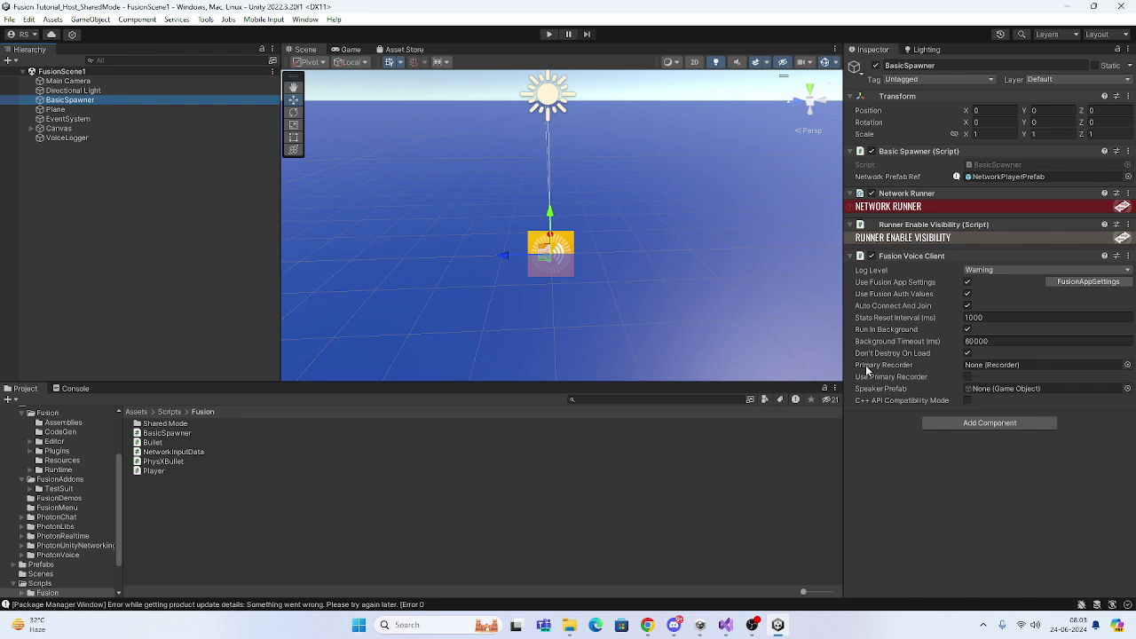
pyautogui.rightClick(67, 100)
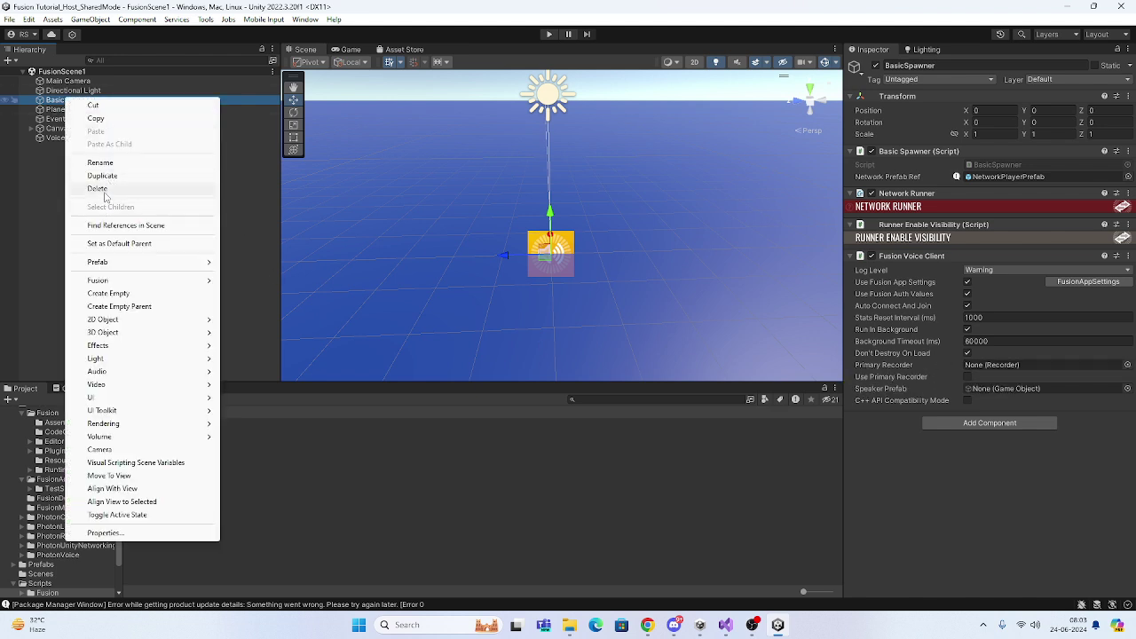
pyautogui.click(108, 293)
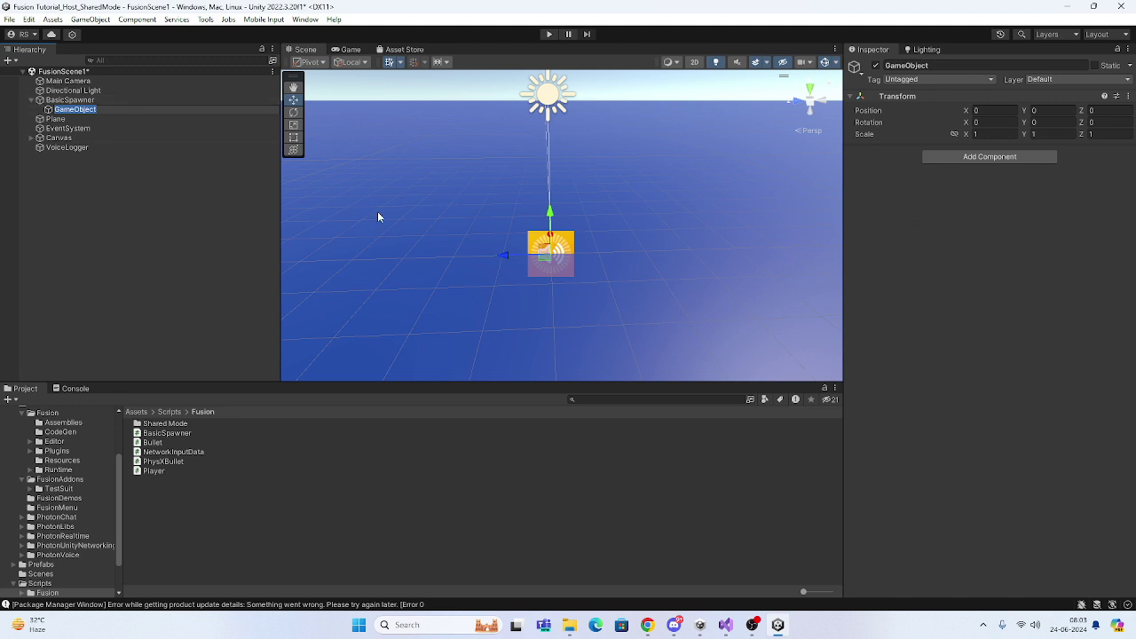
pyautogui.click(976, 64)
pyautogui.write('Re')
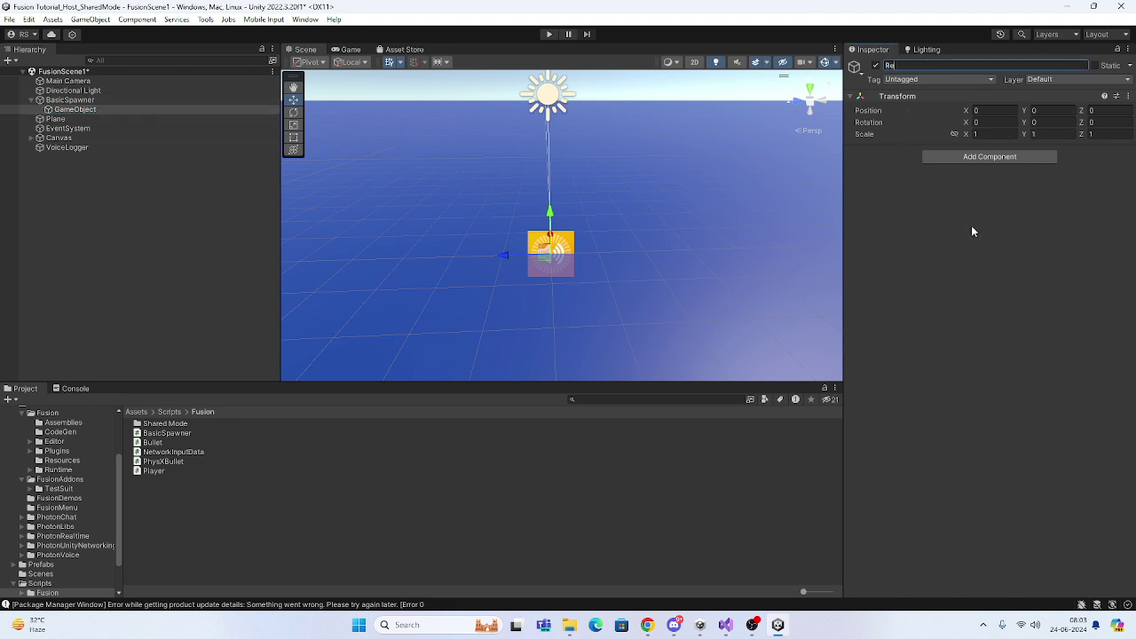
pyautogui.write('corder')
pyautogui.press('Return')
# Give Recorder a Recorder component and assign it as the Fusion Voice Client's Primary Recorder.
pyautogui.click(955, 156)
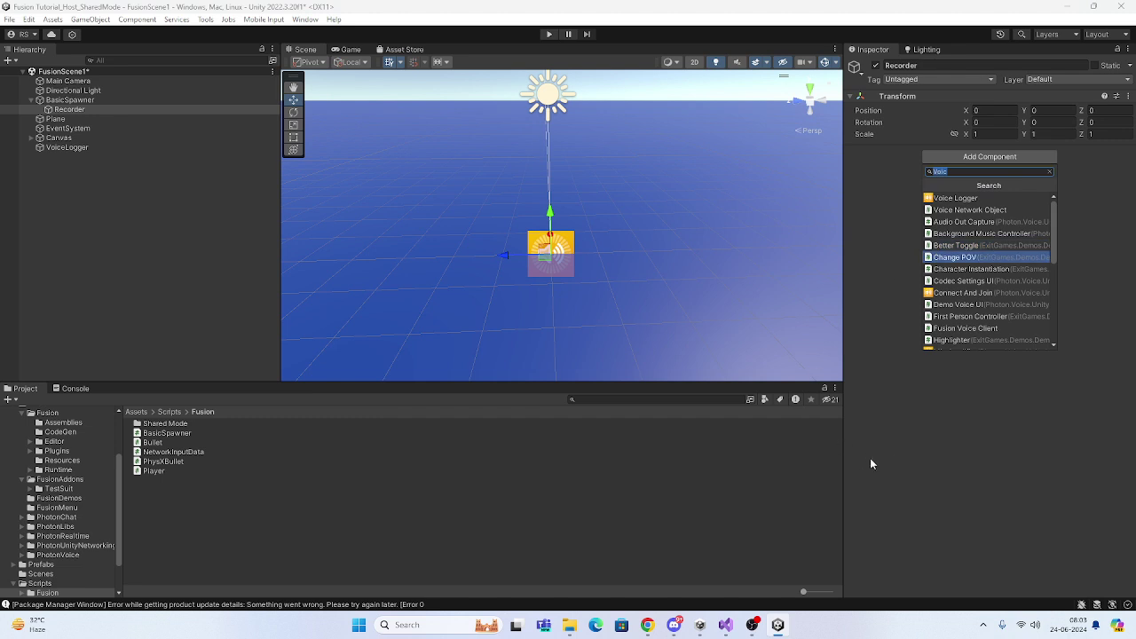
pyautogui.write('Recor')
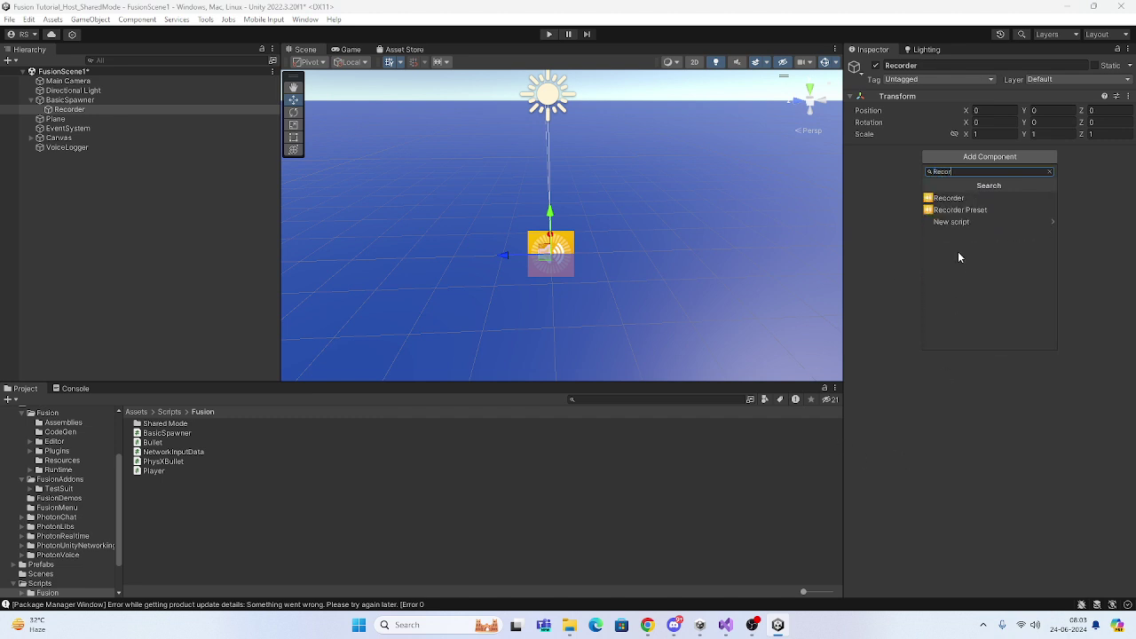
pyautogui.press('Return')
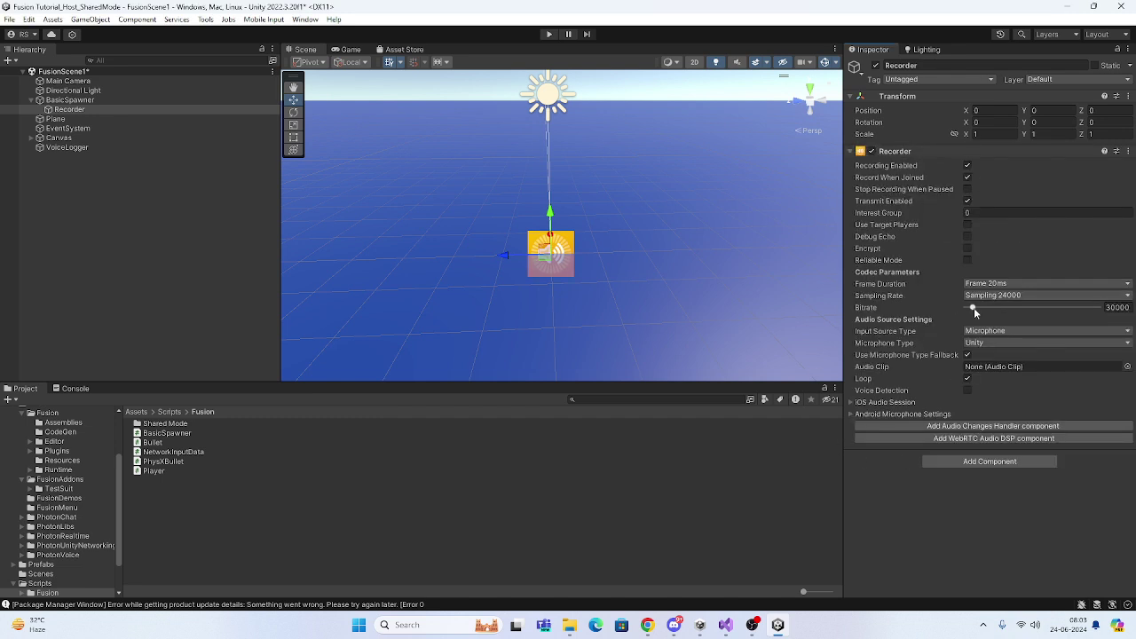
pyautogui.click(75, 100)
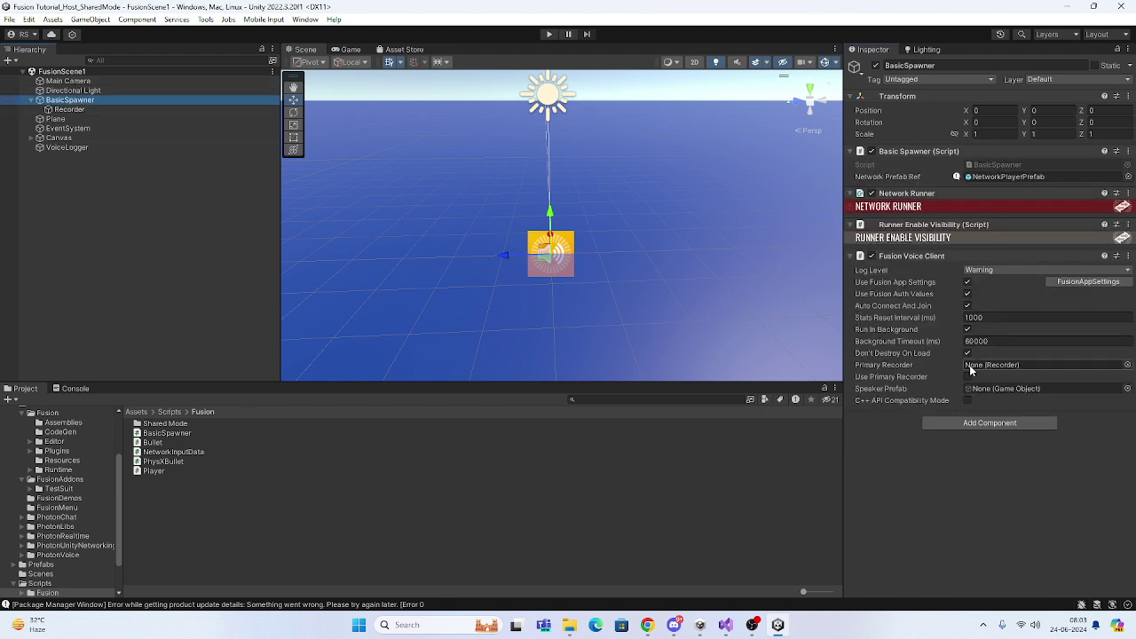
pyautogui.moveTo(69, 112); pyautogui.dragTo(1007, 367)
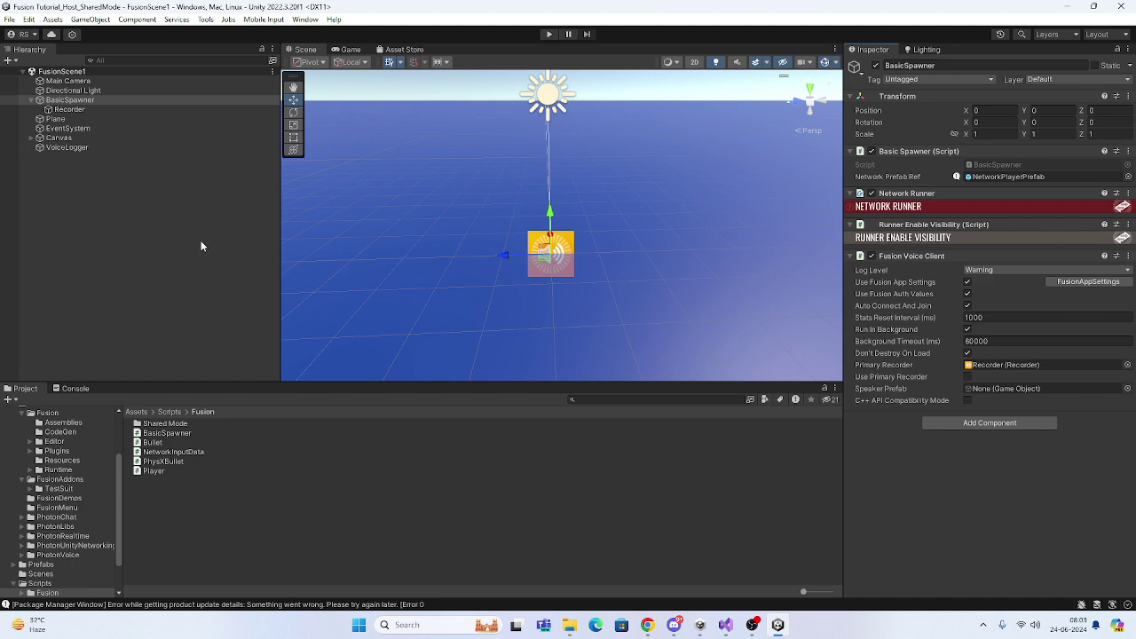
# Open NetworkPlayerPrefab and add a Voice Network Object component to its root object.
pyautogui.click(988, 177)
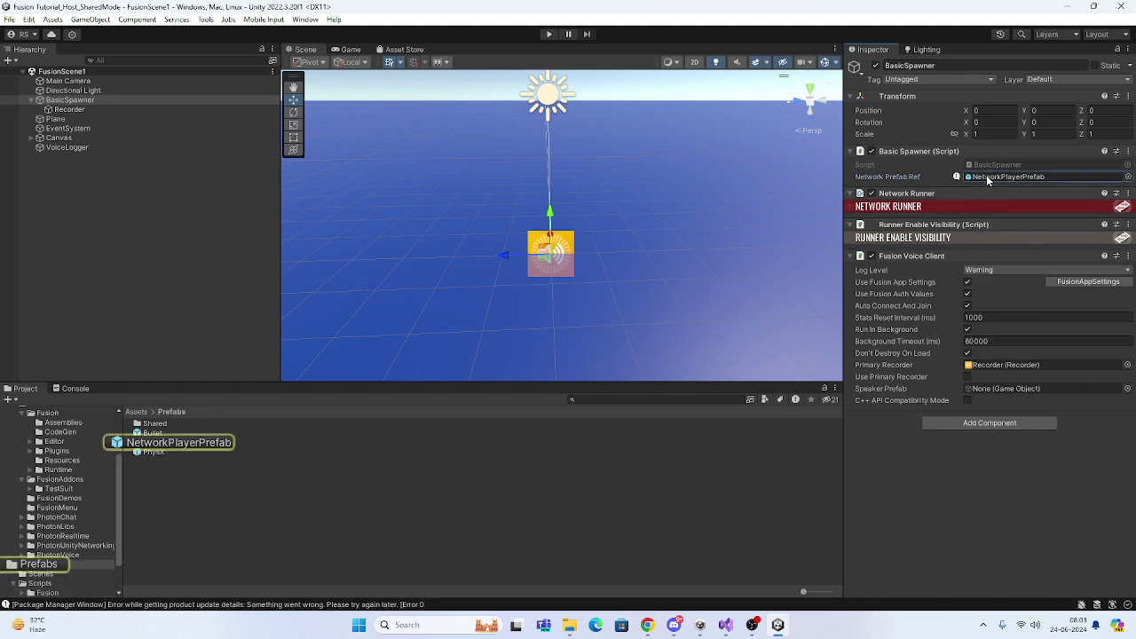
pyautogui.doubleClick(194, 441)
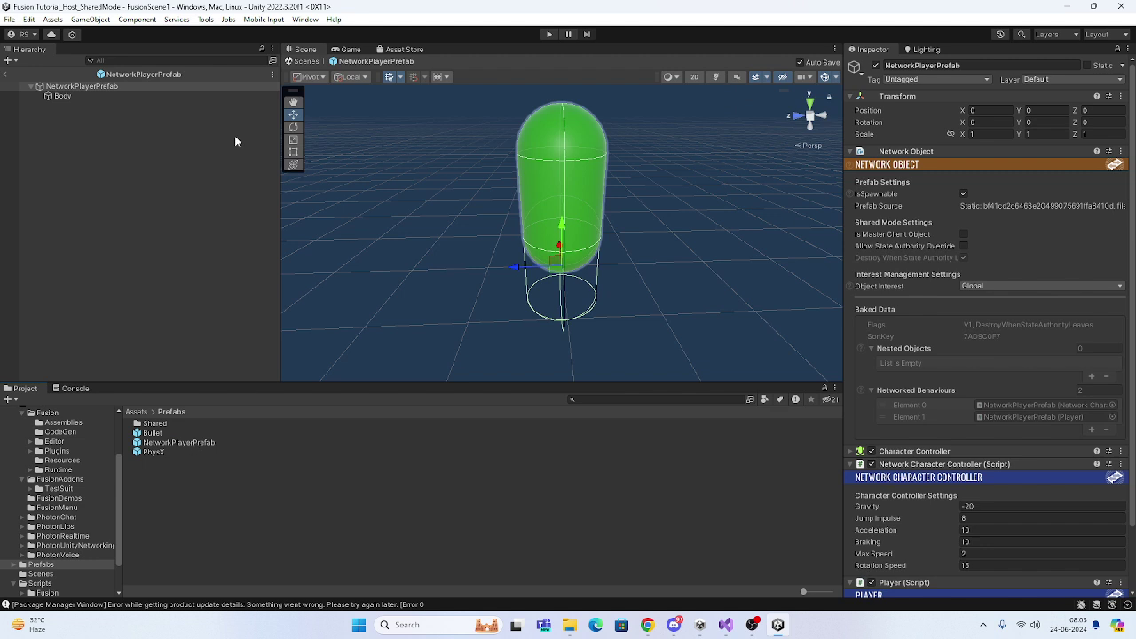
pyautogui.click(72, 88)
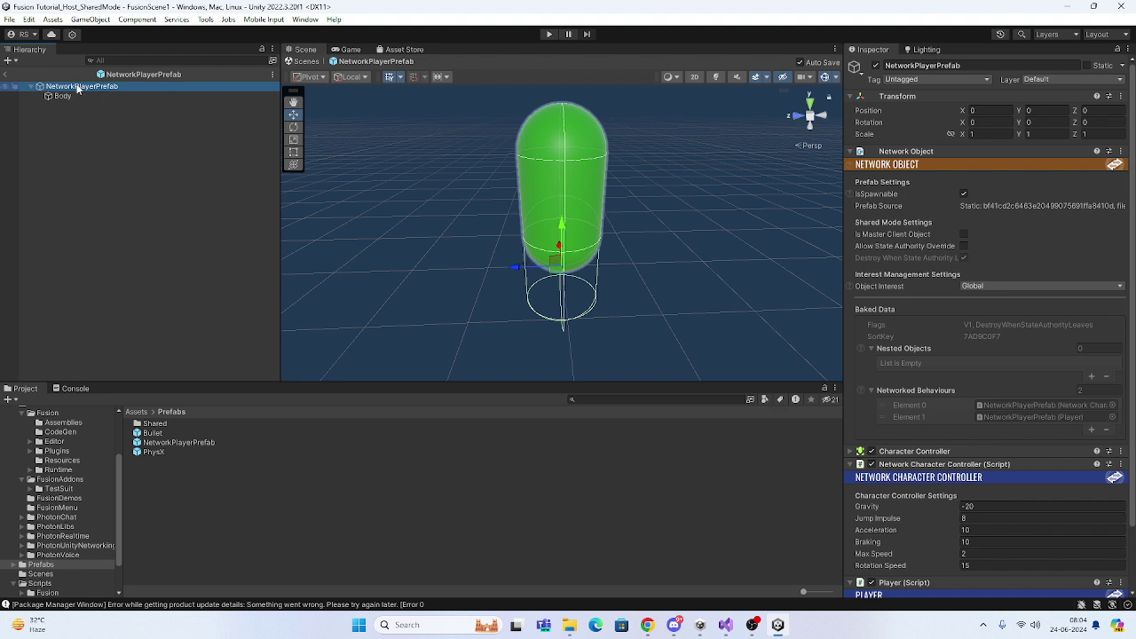
pyautogui.scroll(-3, 854, 394)
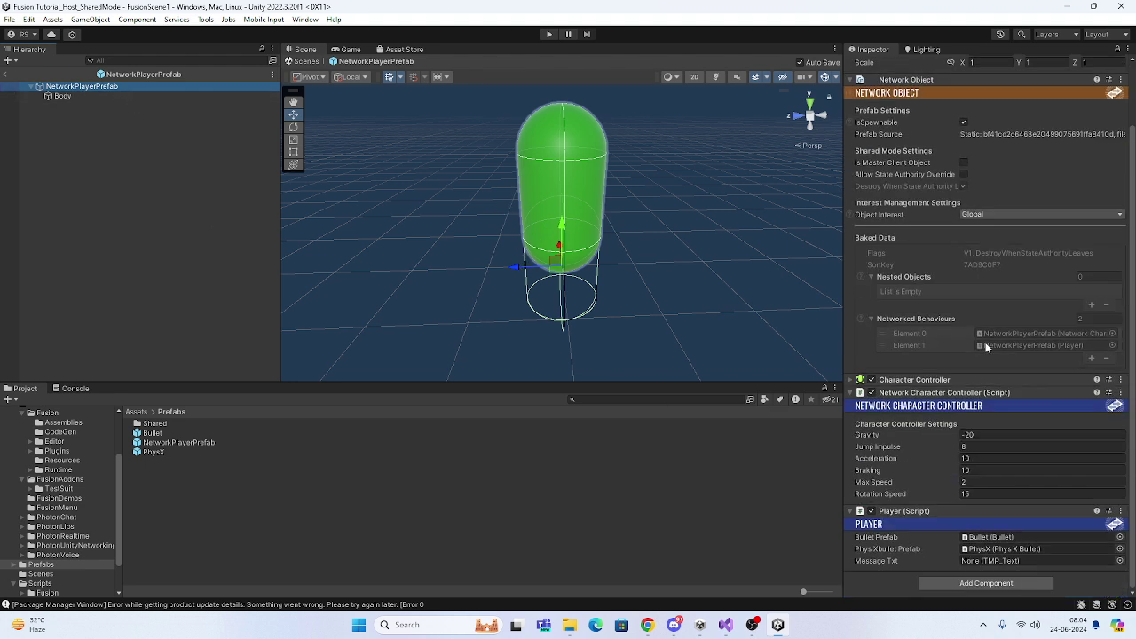
pyautogui.click(853, 392)
pyautogui.click(944, 548)
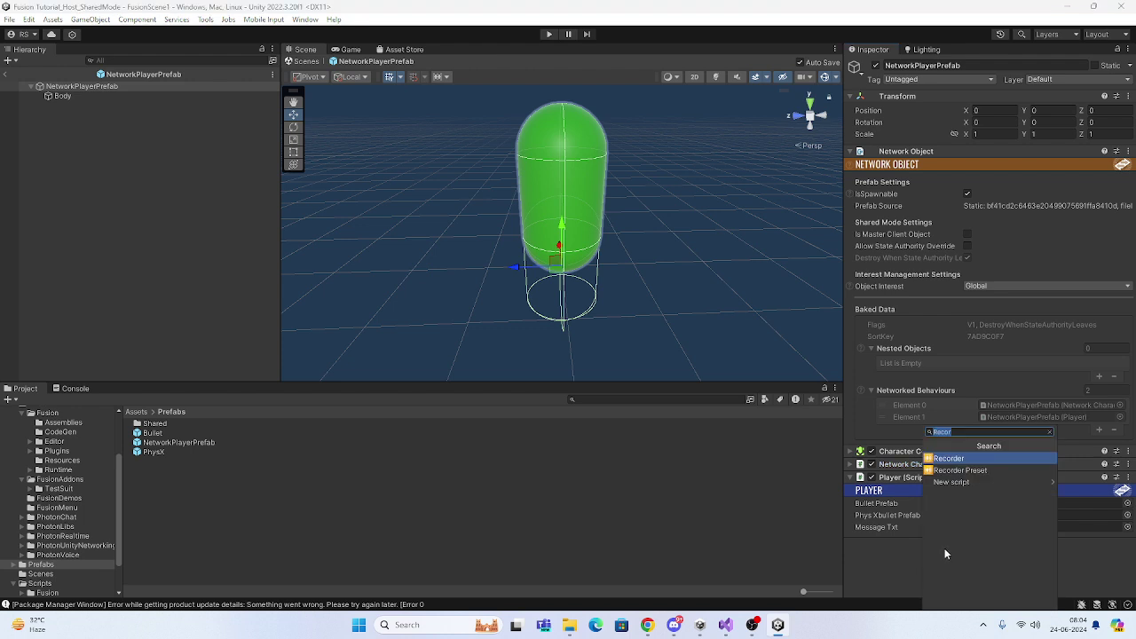
pyautogui.write('VoiceNet')
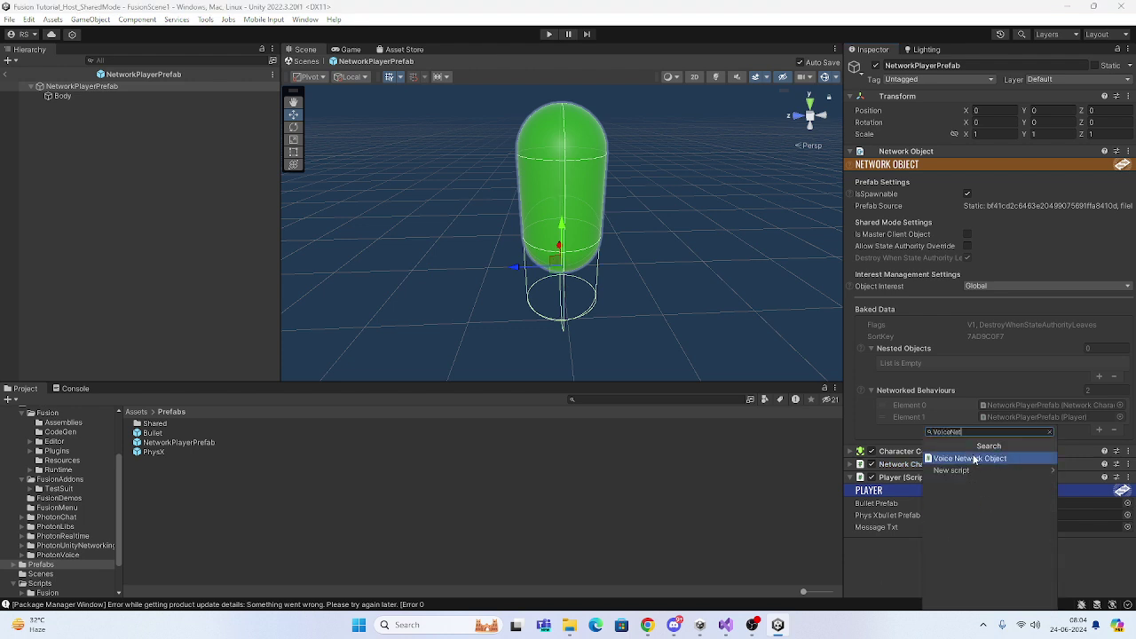
pyautogui.click(974, 459)
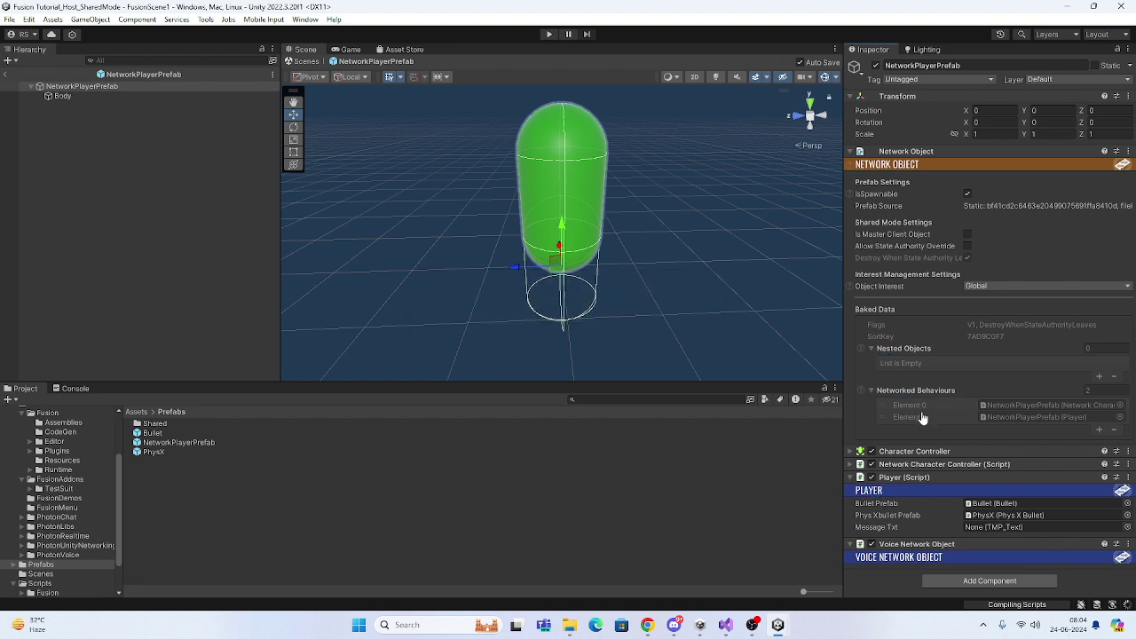
pyautogui.click(60, 95)
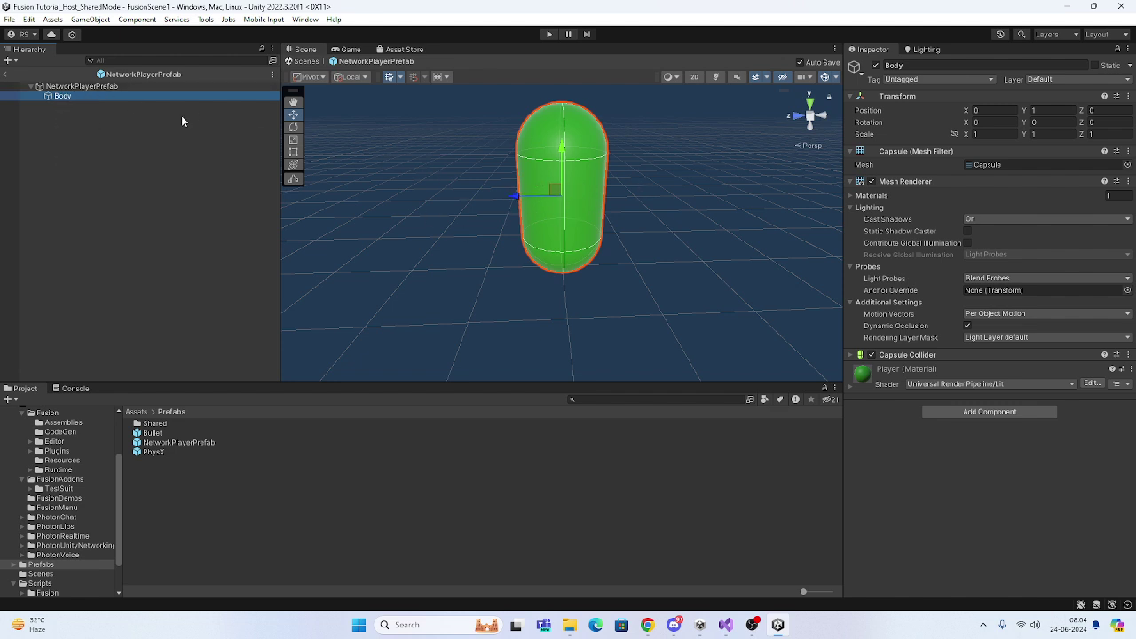
# Add a Speaker component to Body, which brings an Audio Source with Play Delay 200.
pyautogui.click(950, 412)
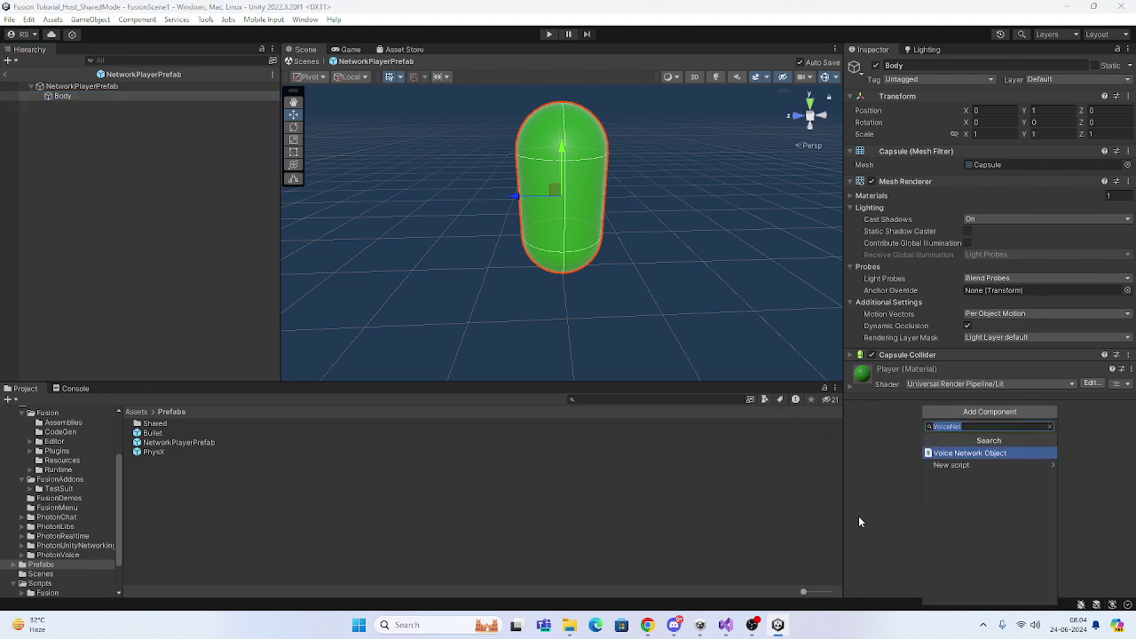
pyautogui.write('Spea')
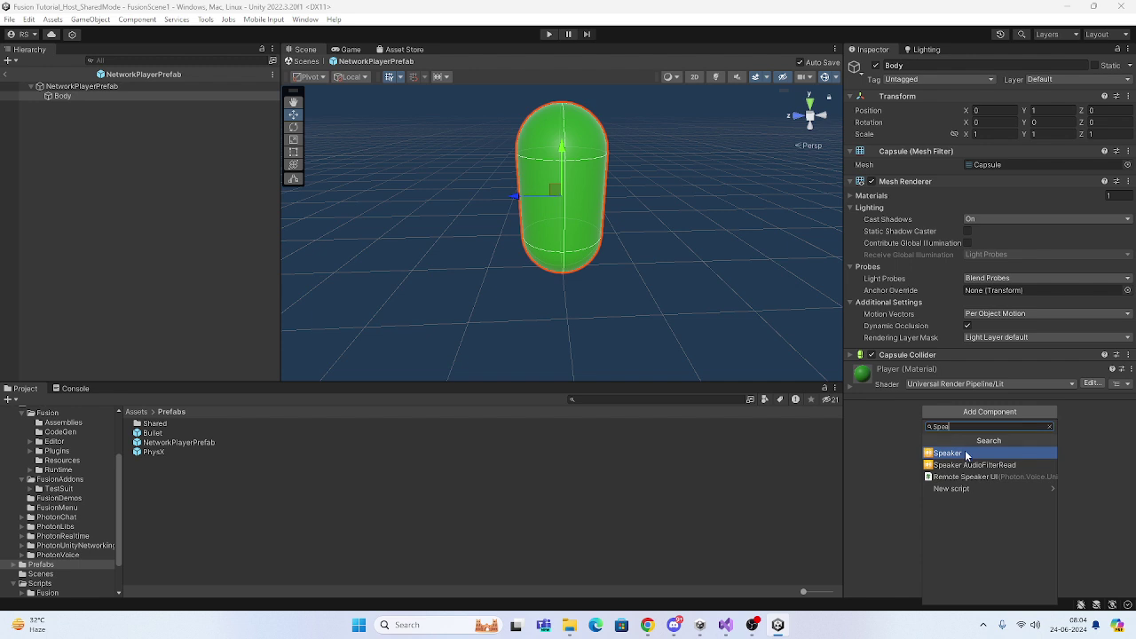
pyautogui.click(967, 453)
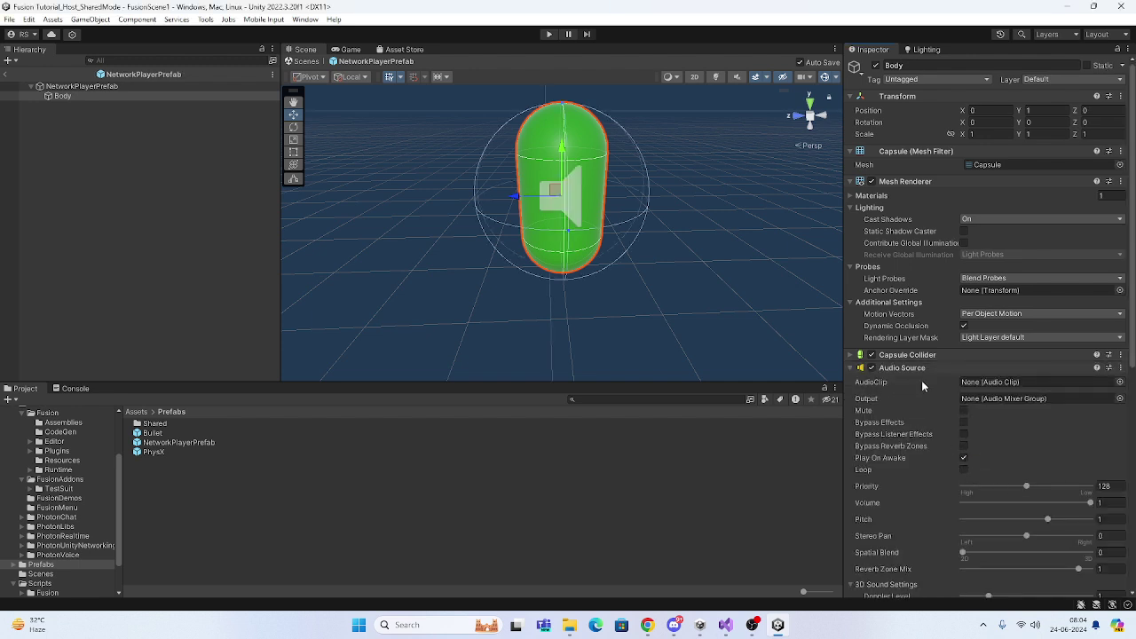
pyautogui.scroll(-10, 921, 406)
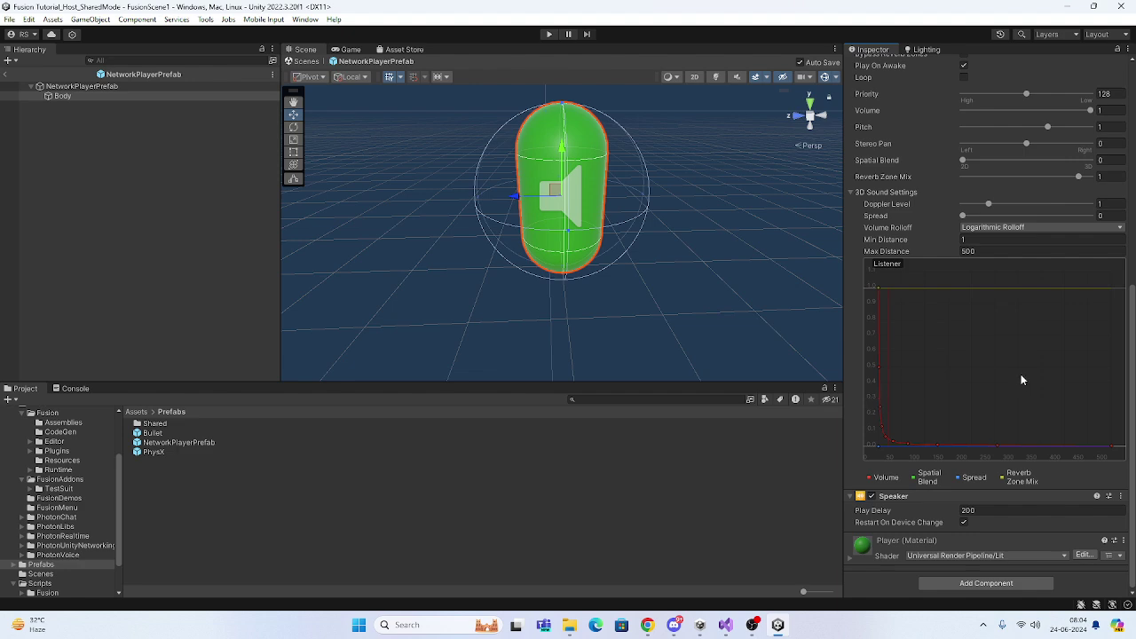
pyautogui.scroll(8, 1021, 377)
pyautogui.scroll(1, 930, 302)
pyautogui.scroll(-2, 924, 273)
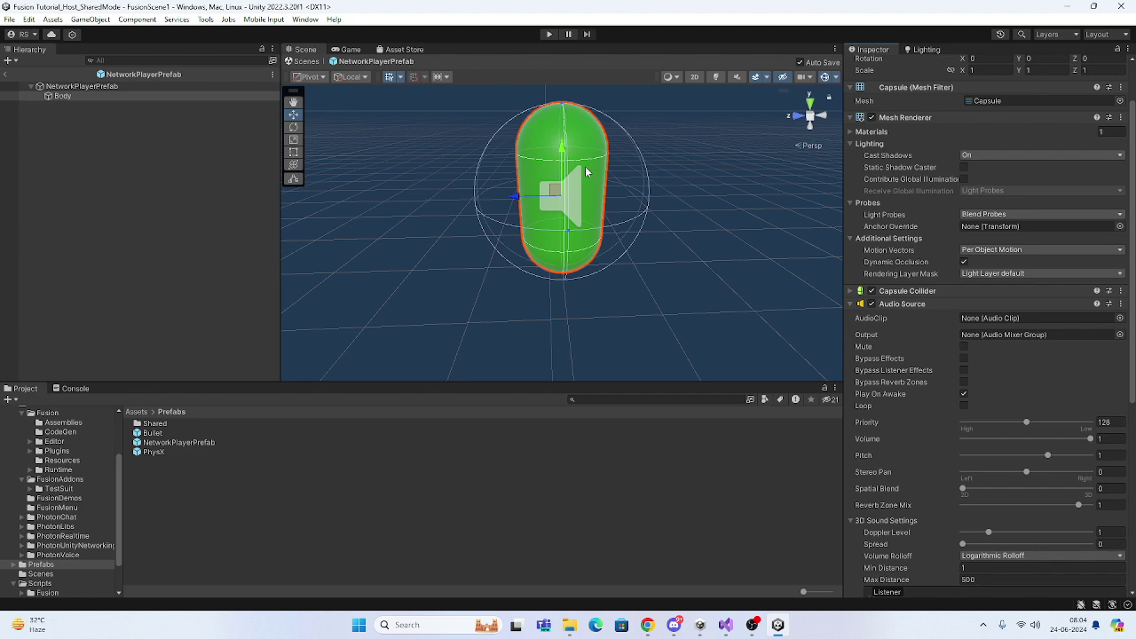
pyautogui.moveTo(589, 173); pyautogui.dragTo(559, 304, button='middle')
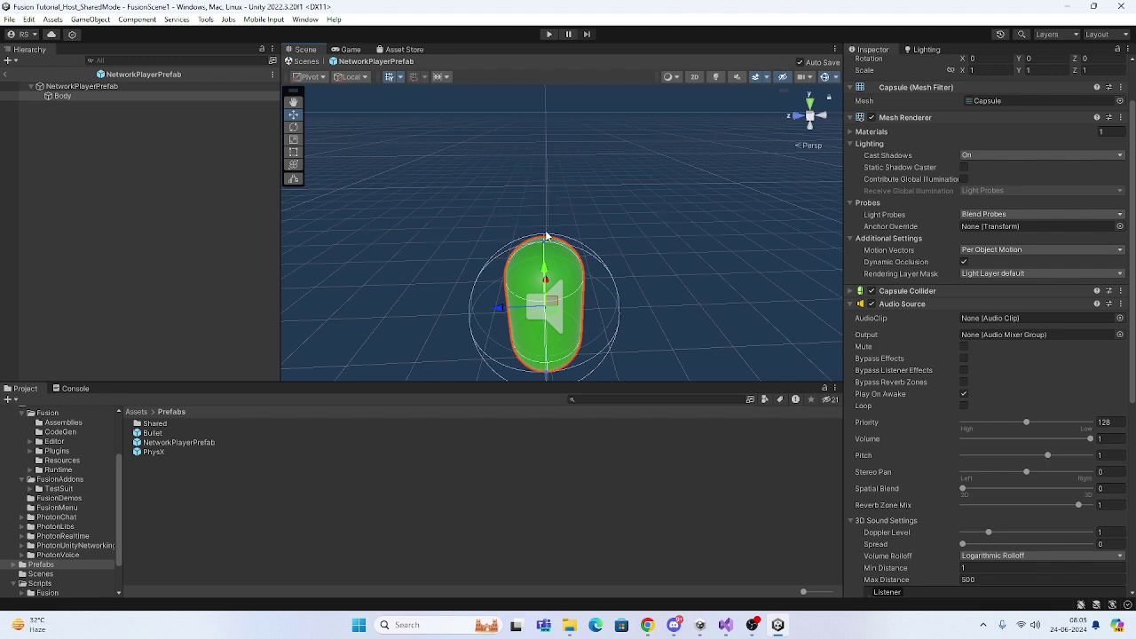
pyautogui.scroll(-6, 1021, 323)
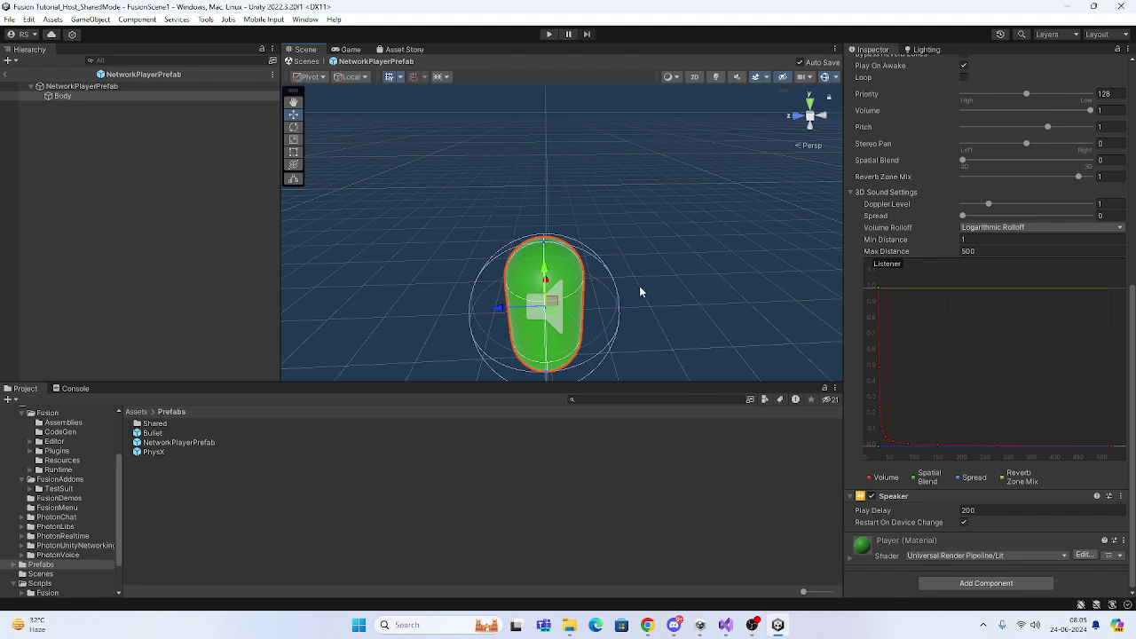
pyautogui.click(648, 624)
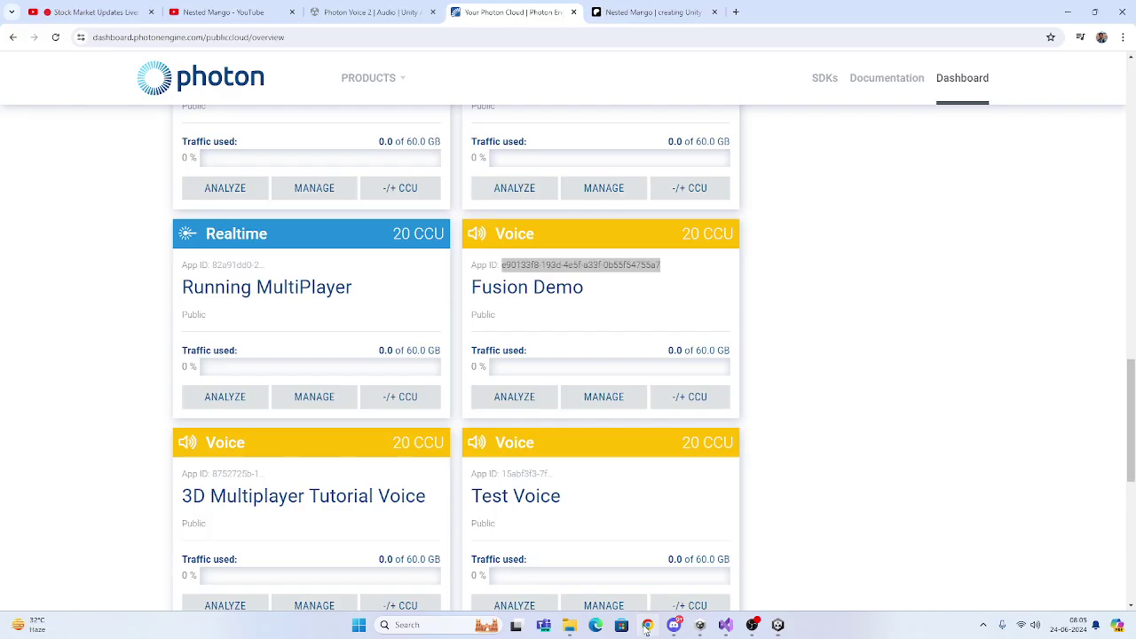
pyautogui.click(577, 264)
pyautogui.click(222, 12)
pyautogui.scroll(-3, 520, 246)
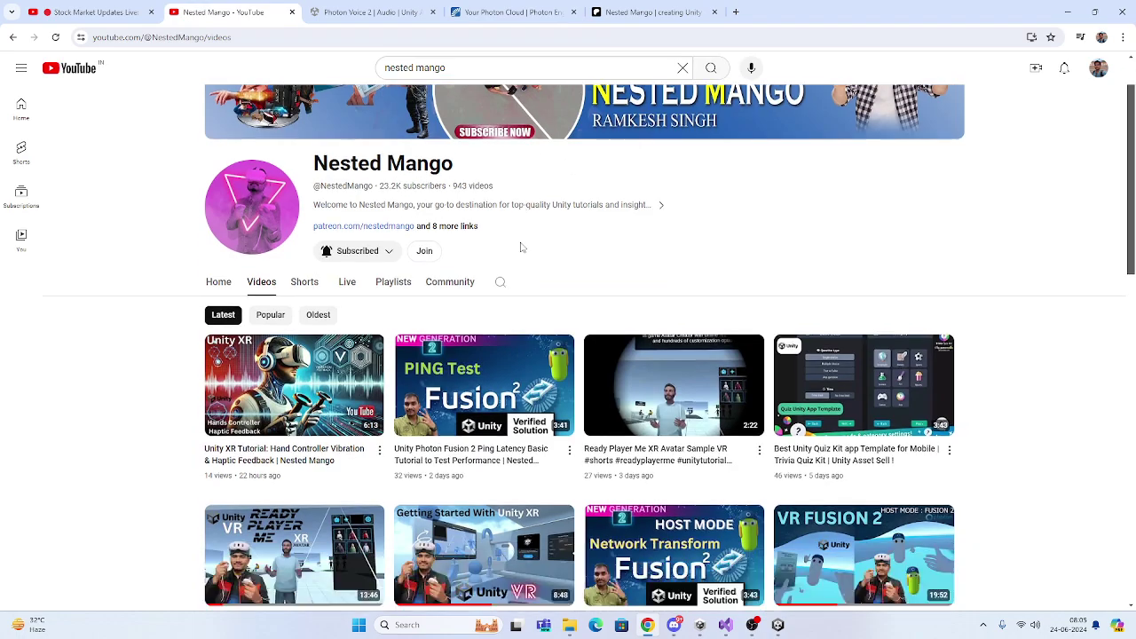
pyautogui.scroll(3, 506, 266)
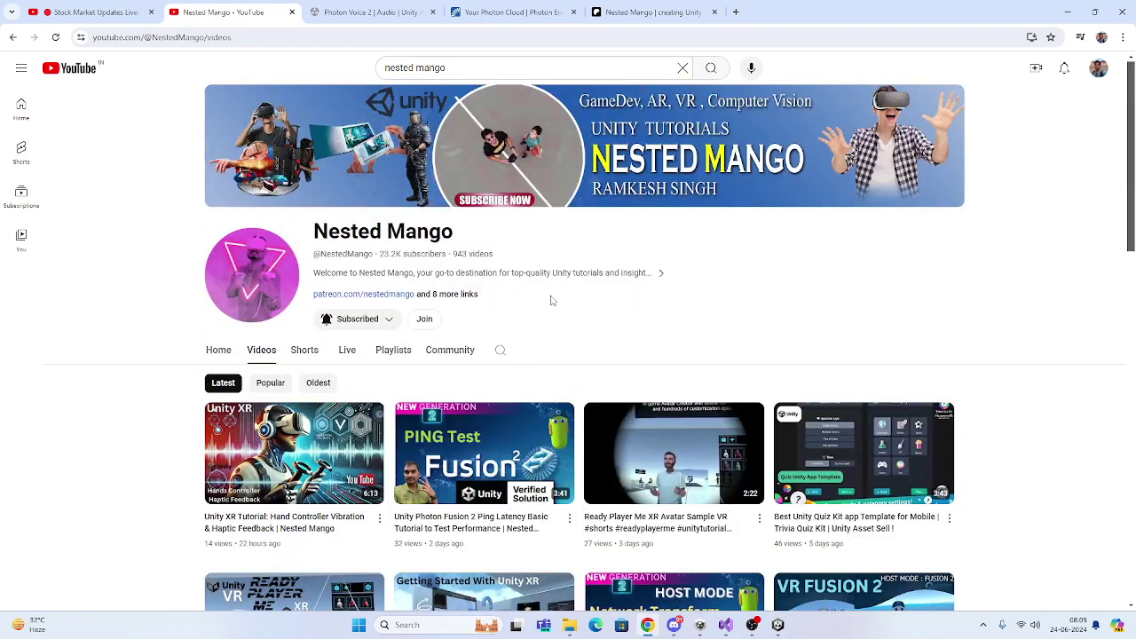
pyautogui.hotkey('alt', 'Tab')
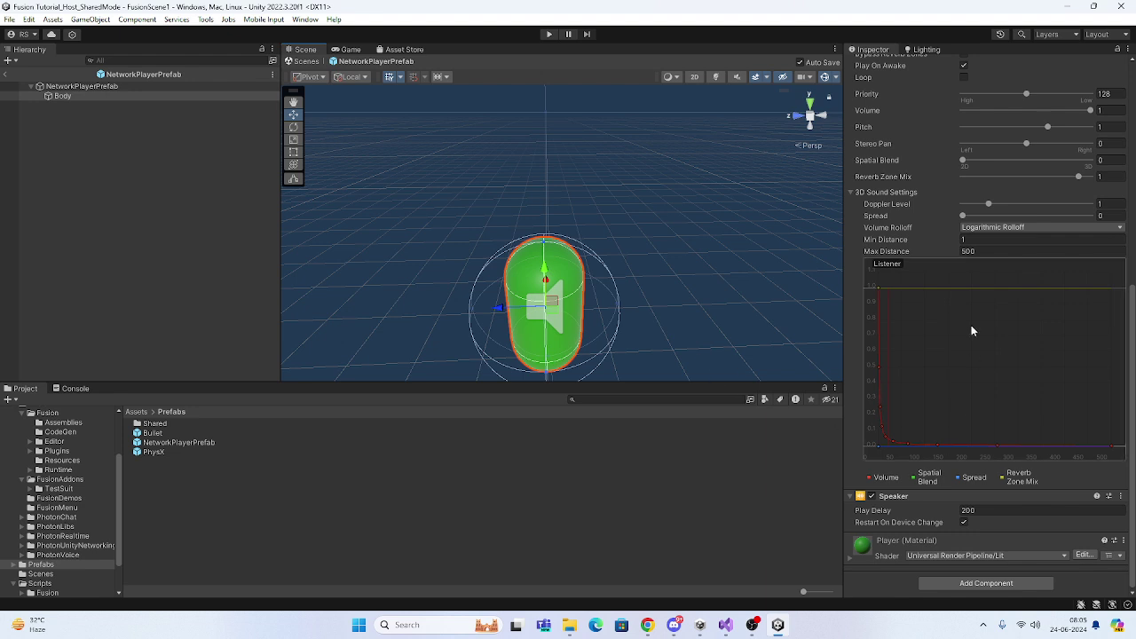
pyautogui.scroll(5, 971, 325)
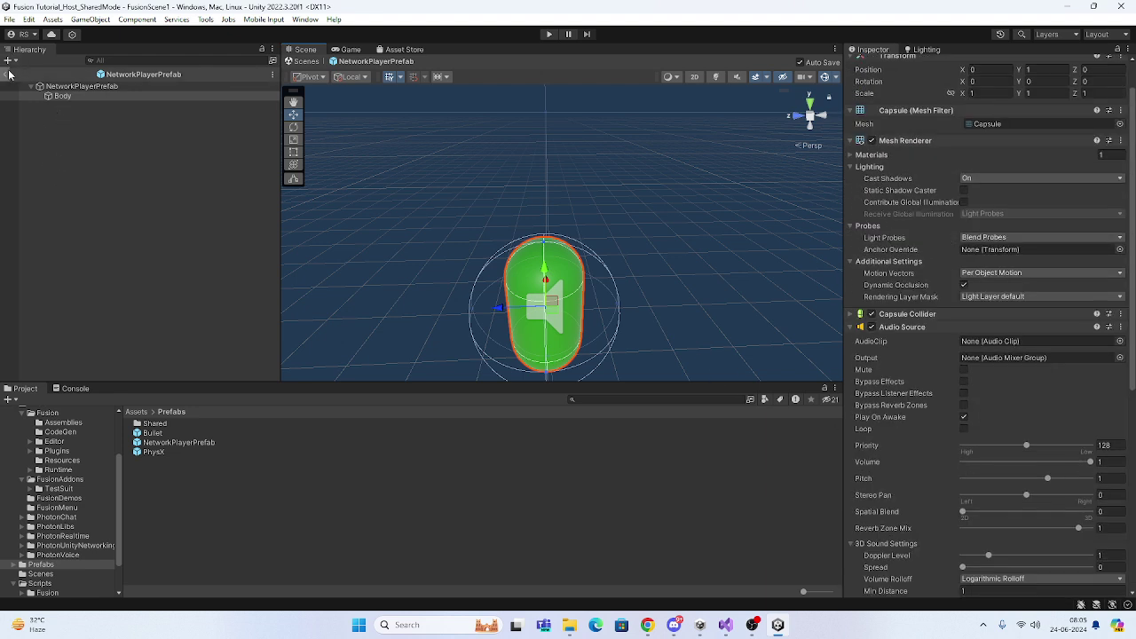
# Exit prefab mode and Build And Run the scene into the project folder.
pyautogui.click(9, 75)
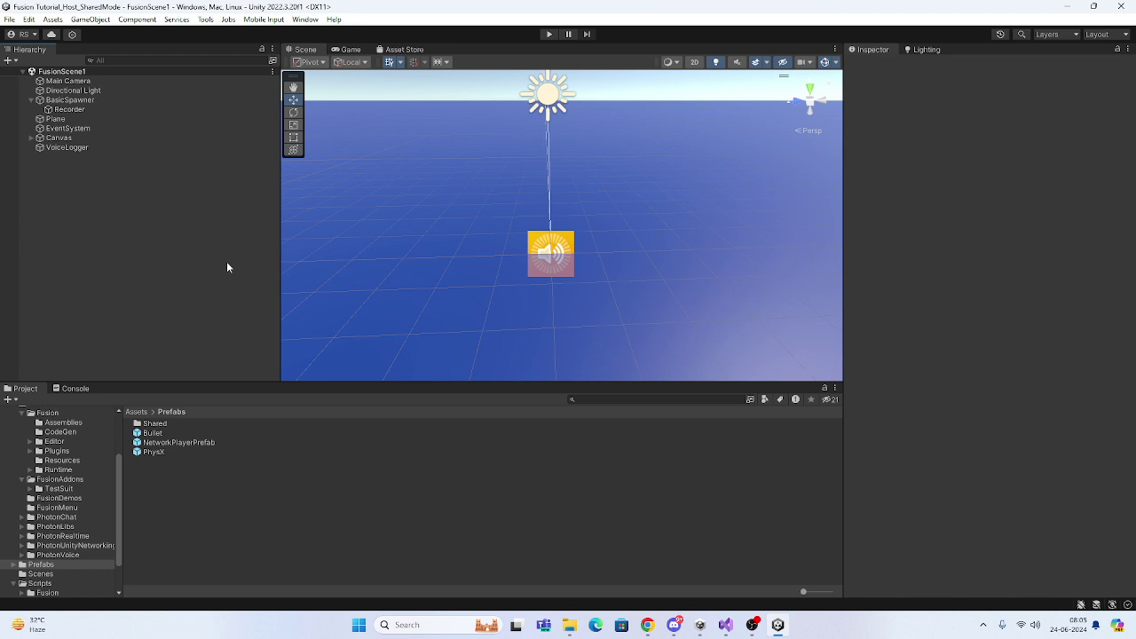
pyautogui.click(9, 19)
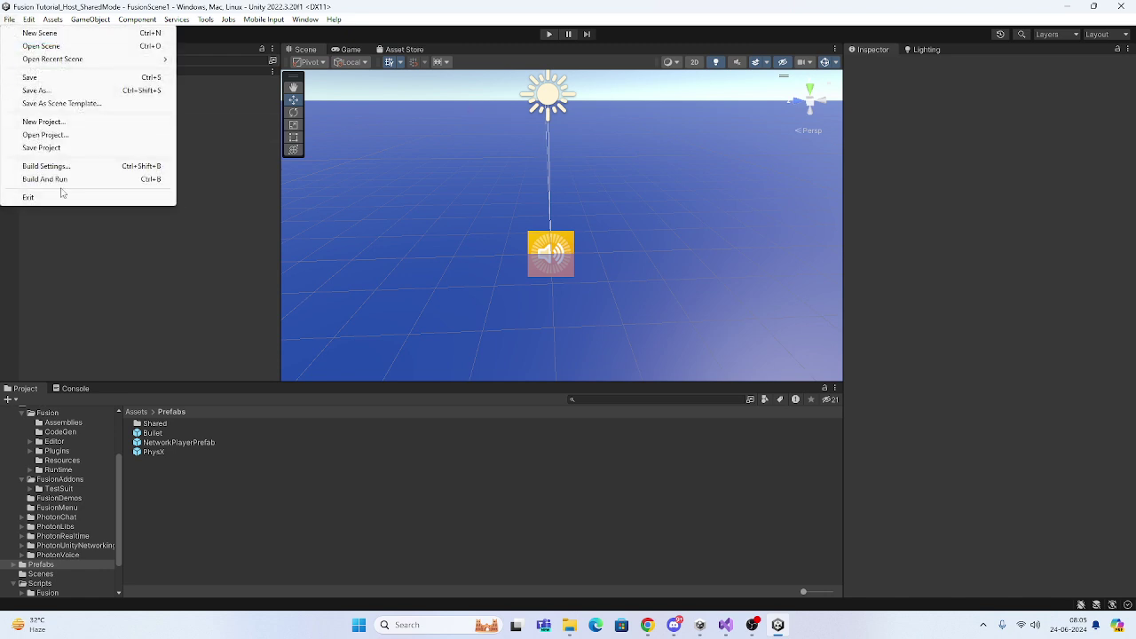
pyautogui.click(76, 167)
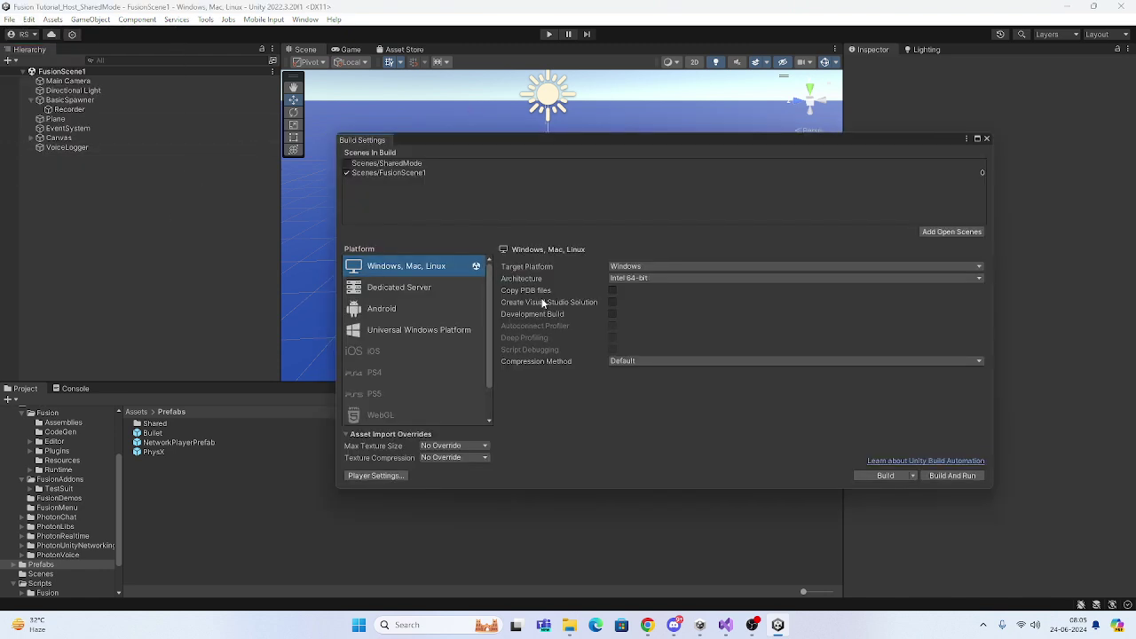
pyautogui.click(948, 477)
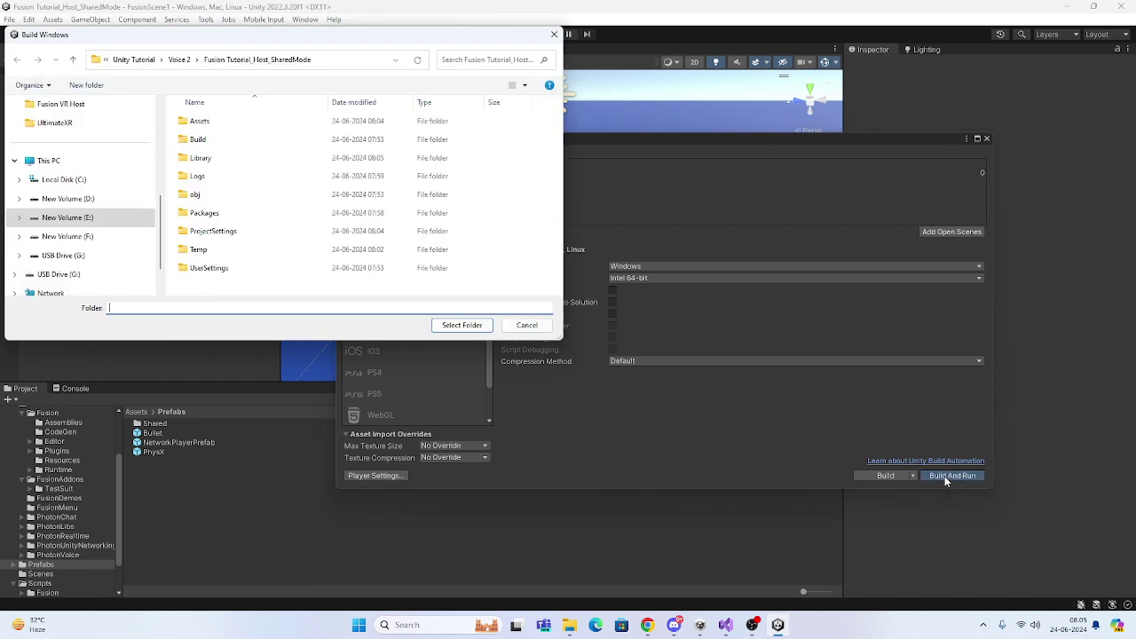
pyautogui.click(463, 324)
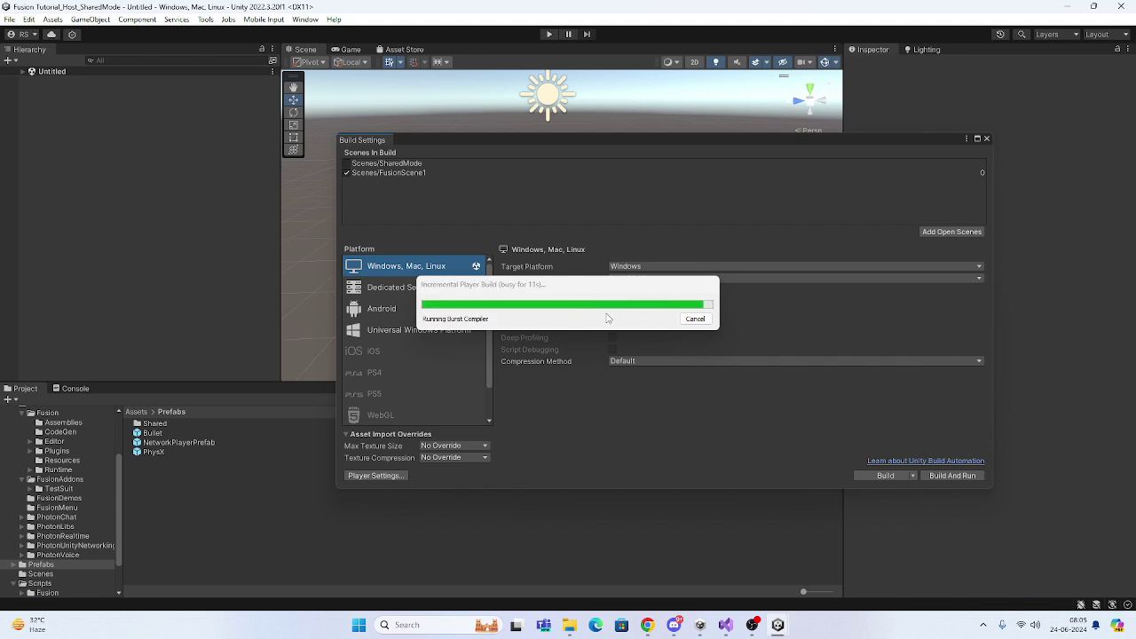
pyautogui.moveTo(643, 630)
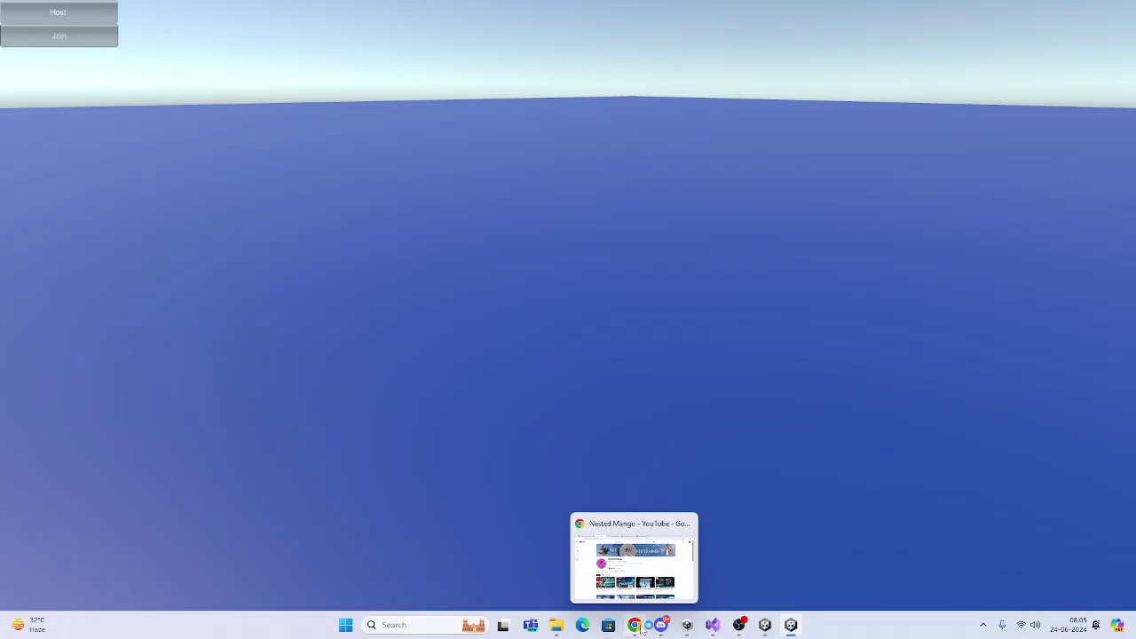
# Browse the Nested Mango channel's Playlists and Videos, then go to the Photon Voice 2 store page.
pyautogui.click(638, 628)
pyautogui.scroll(-2, 348, 248)
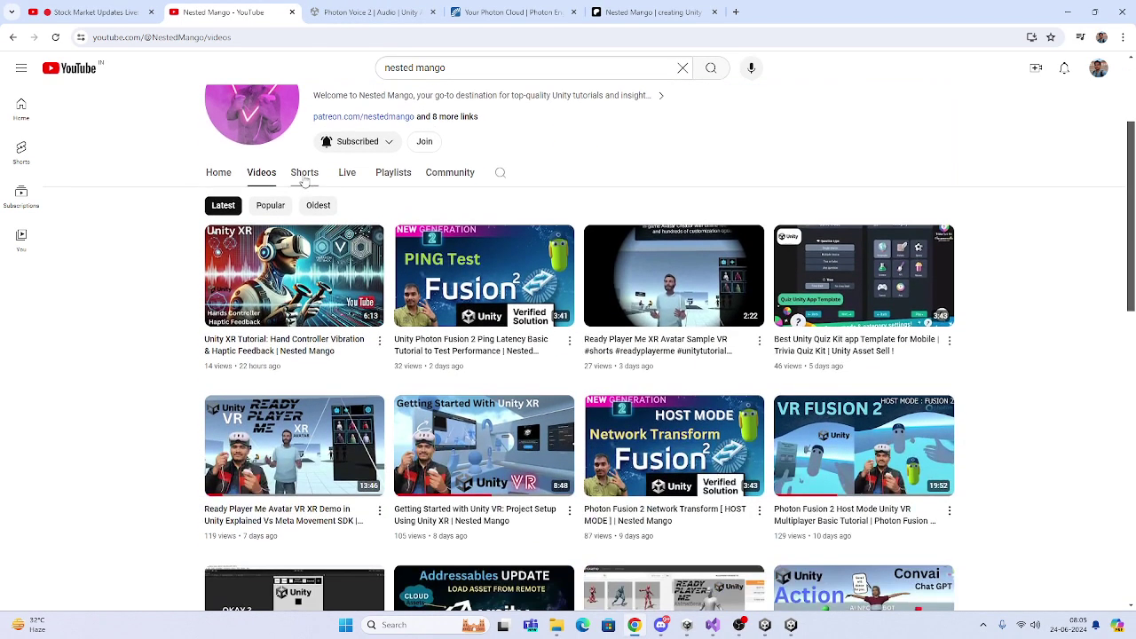
pyautogui.click(393, 174)
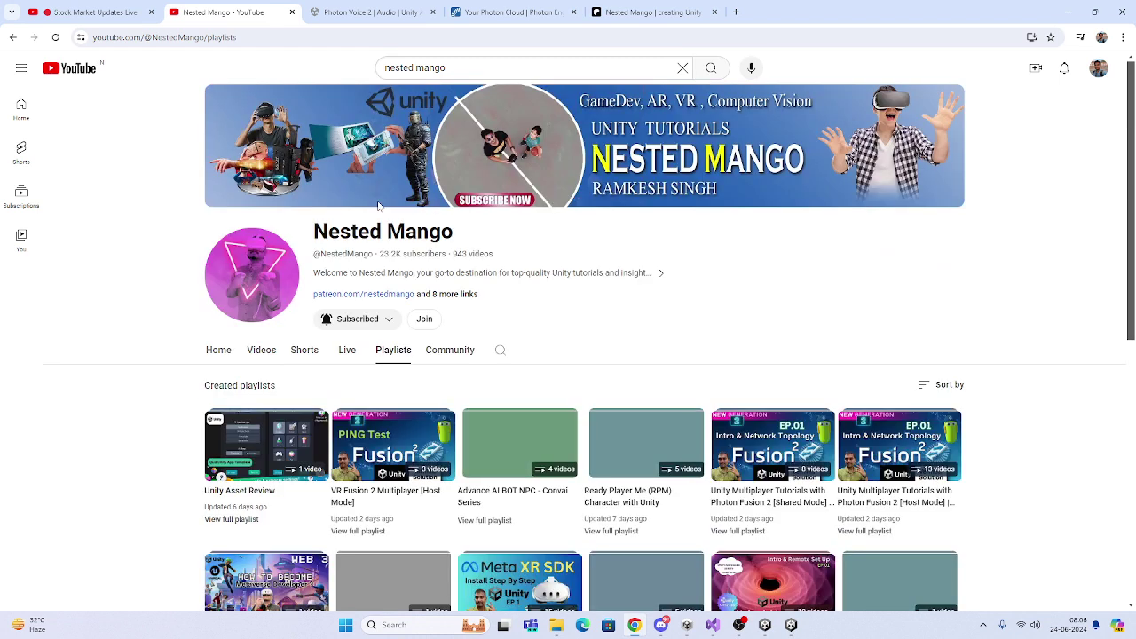
pyautogui.scroll(-1, 376, 439)
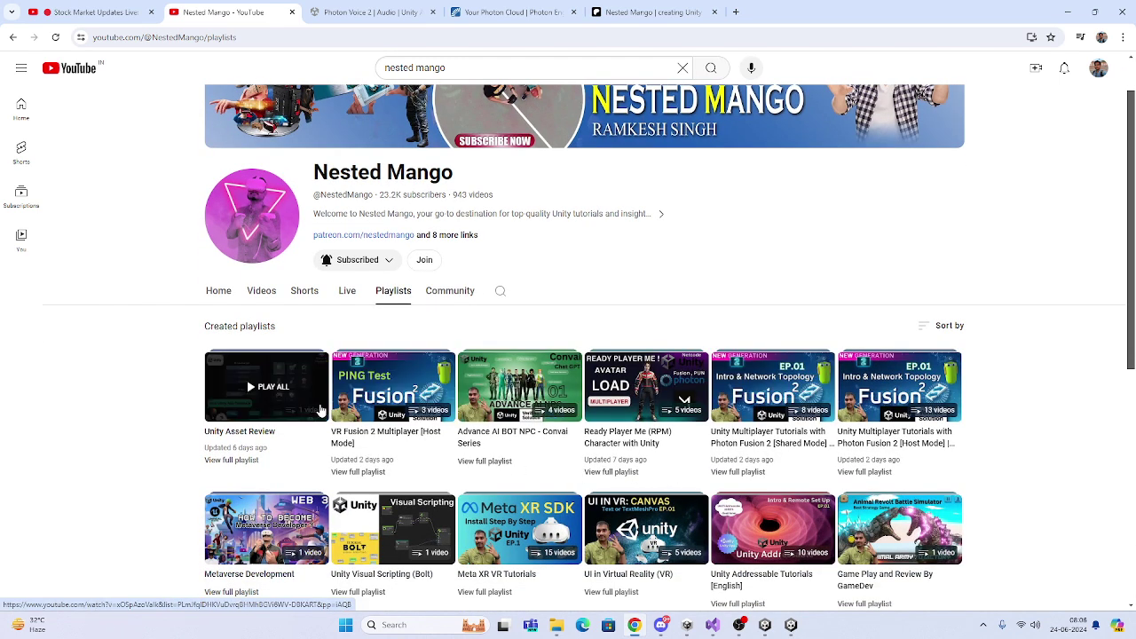
pyautogui.scroll(1, 774, 374)
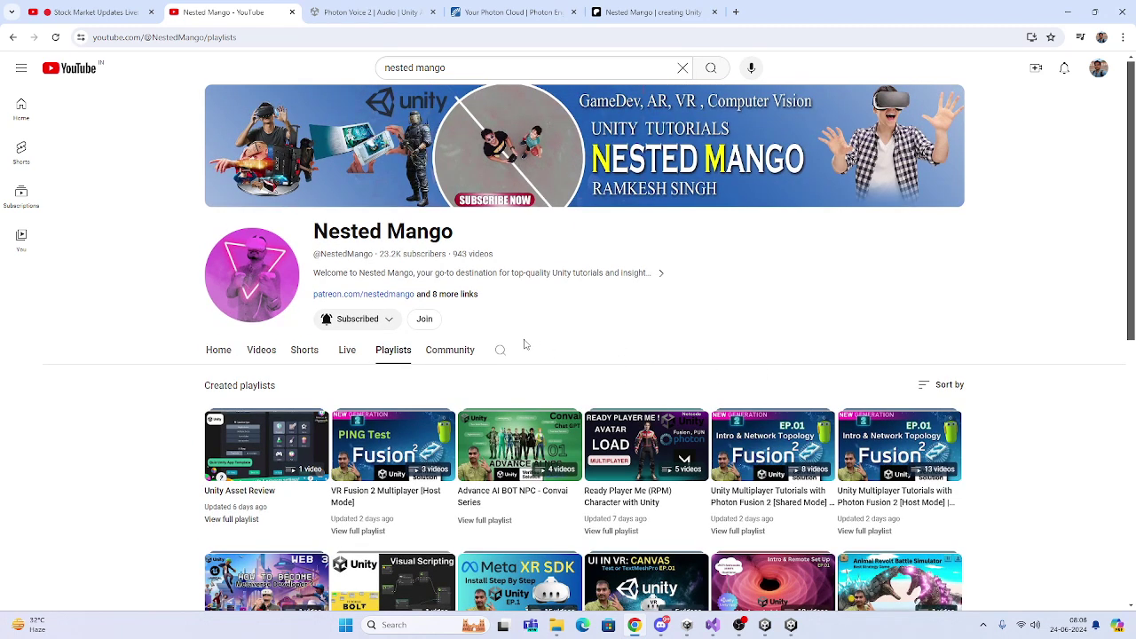
pyautogui.scroll(-2, 523, 435)
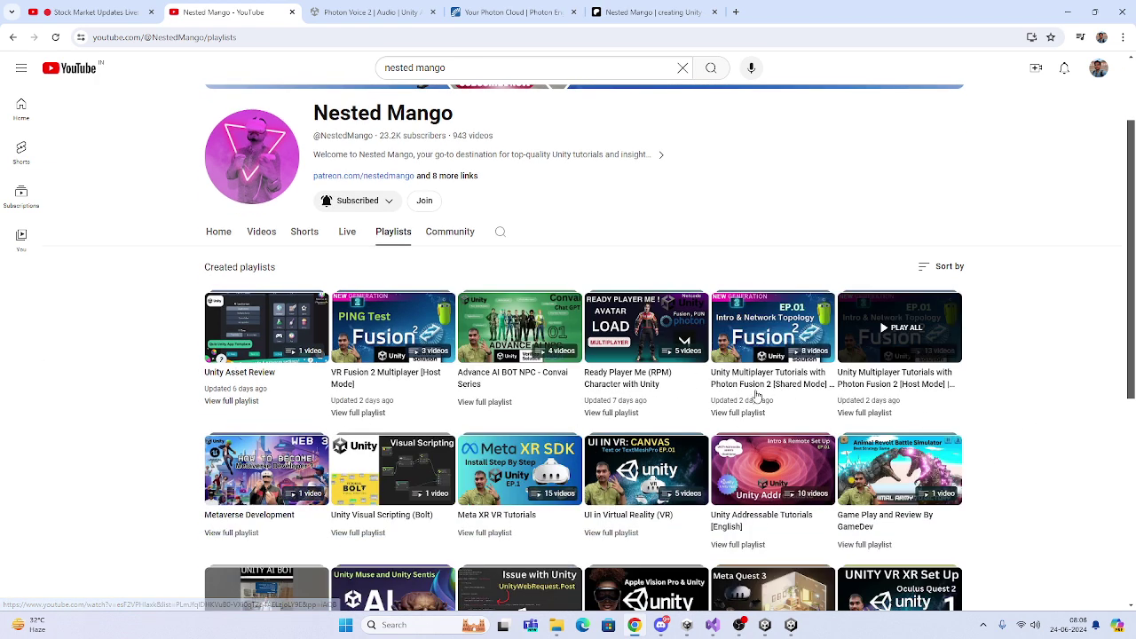
pyautogui.click(263, 232)
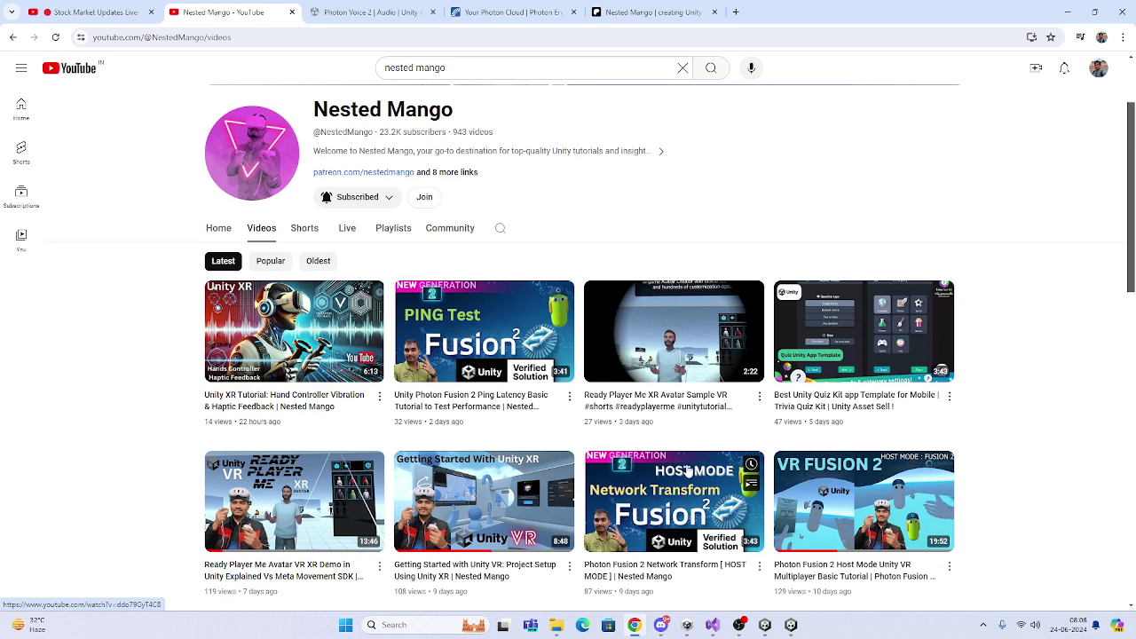
pyautogui.scroll(-1, 670, 513)
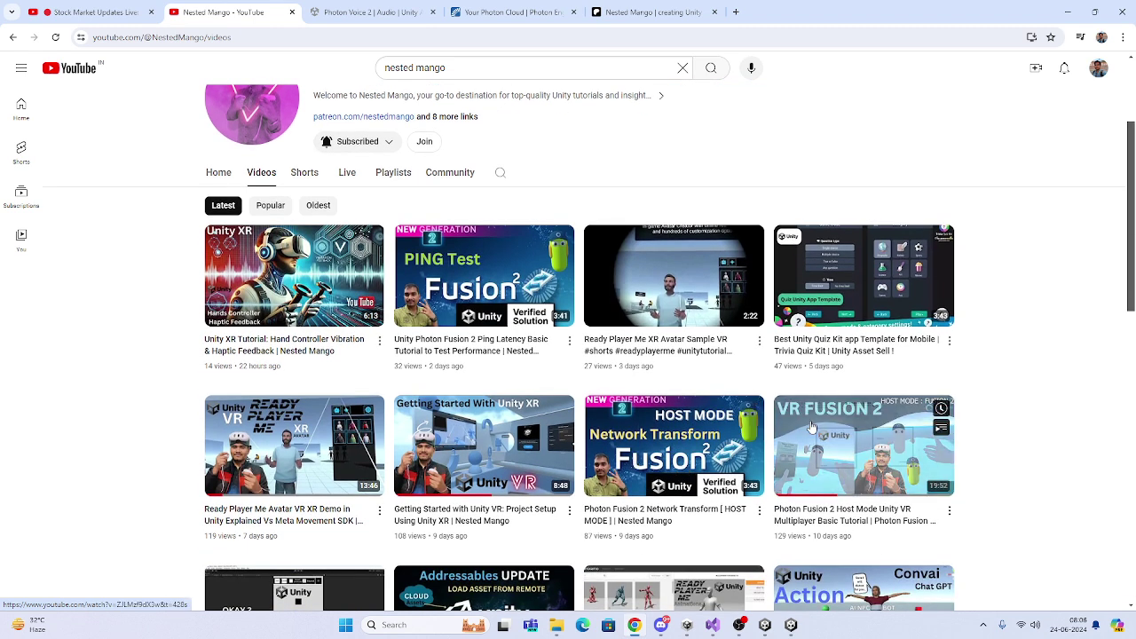
pyautogui.scroll(2, 796, 465)
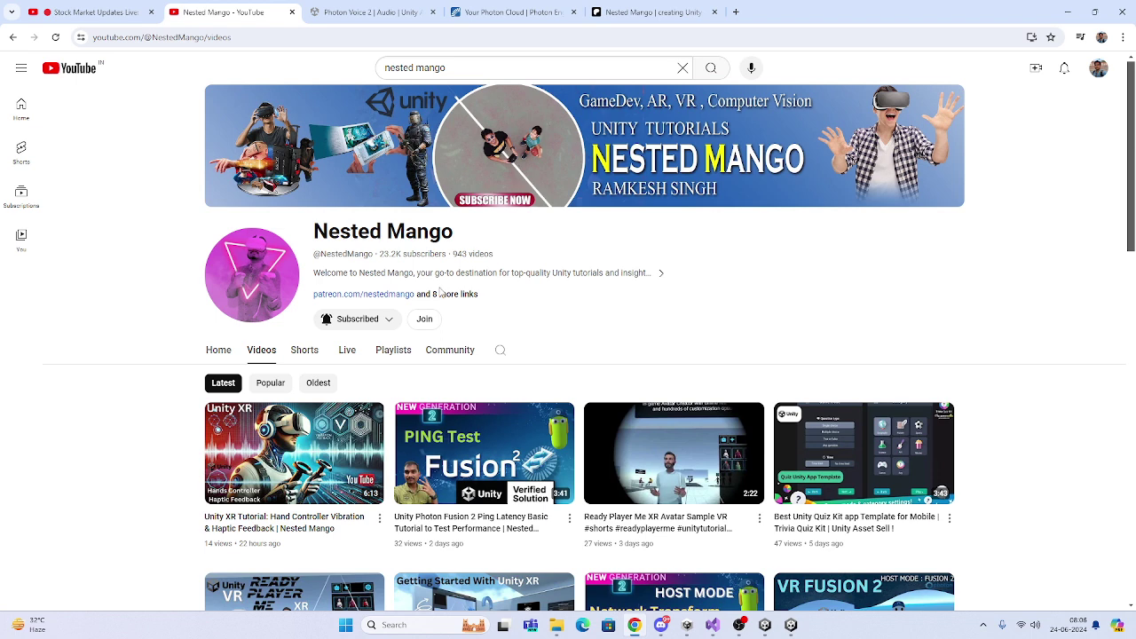
pyautogui.click(384, 10)
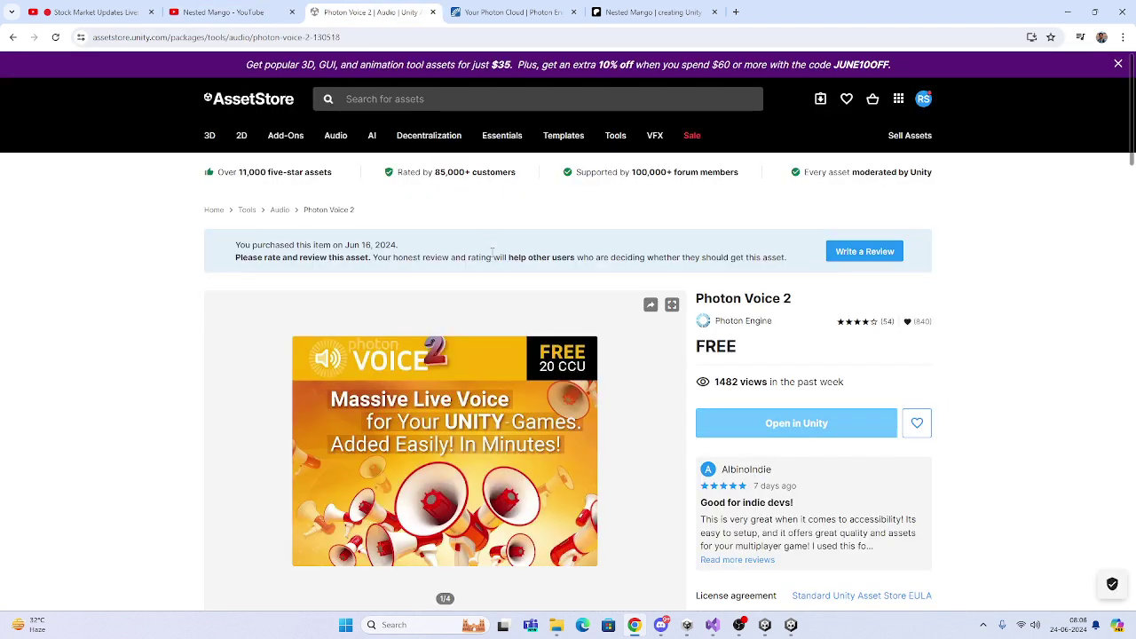
# Go from YouTube to the Nested Mango Patreon shop and browse its 7 products, e.g. Unity XR Haptic Feedback ($3).
pyautogui.click(251, 12)
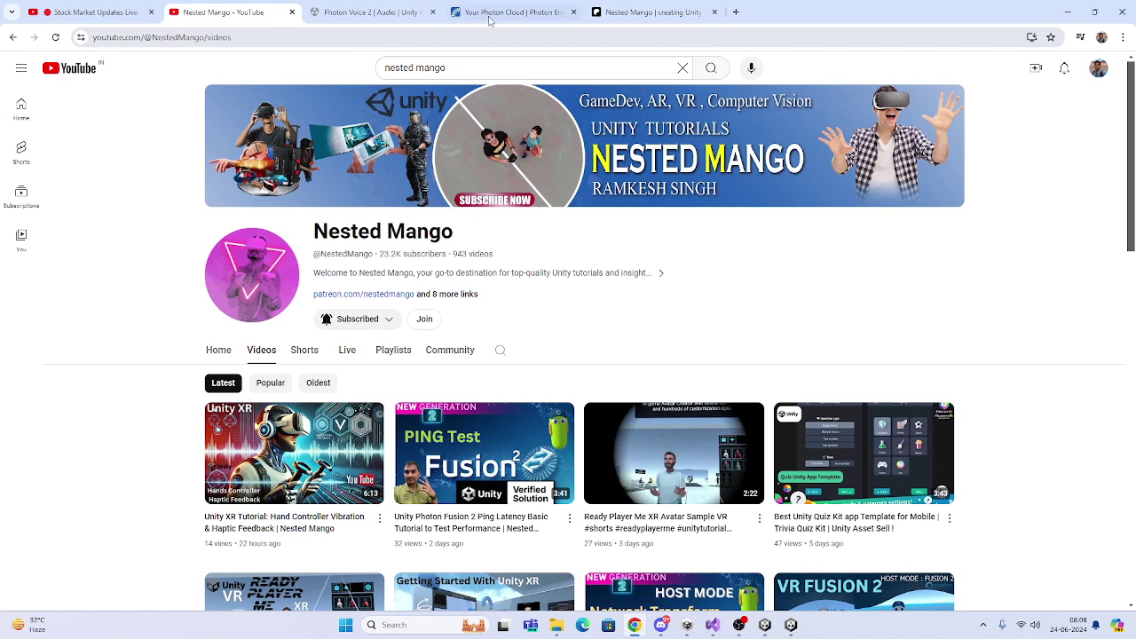
pyautogui.click(620, 14)
pyautogui.scroll(-3, 682, 430)
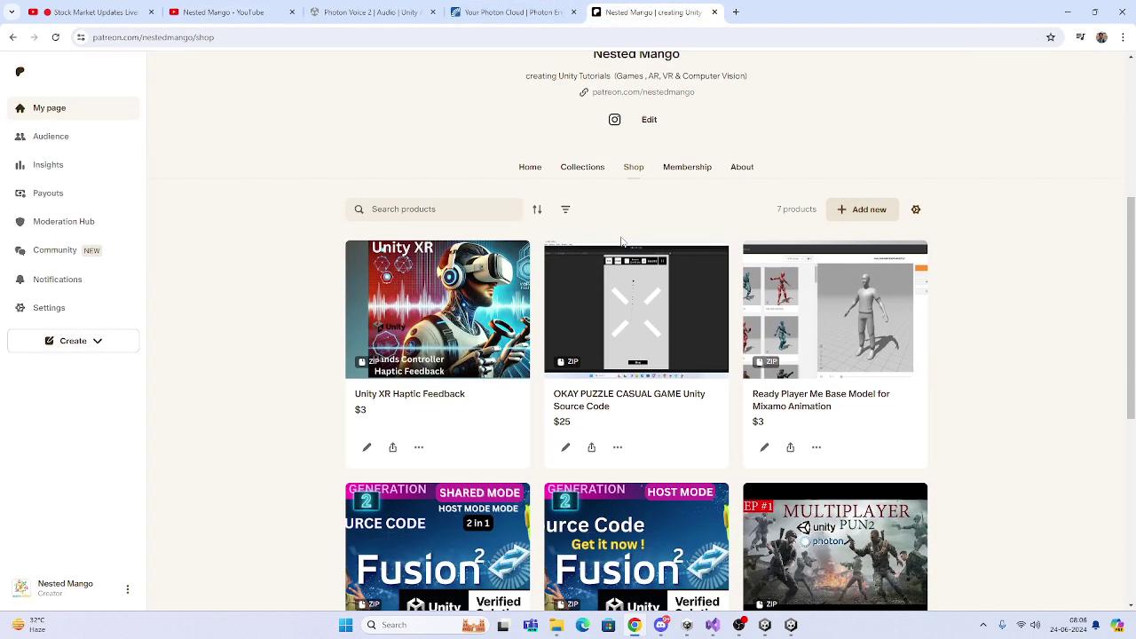
pyautogui.scroll(-3, 573, 321)
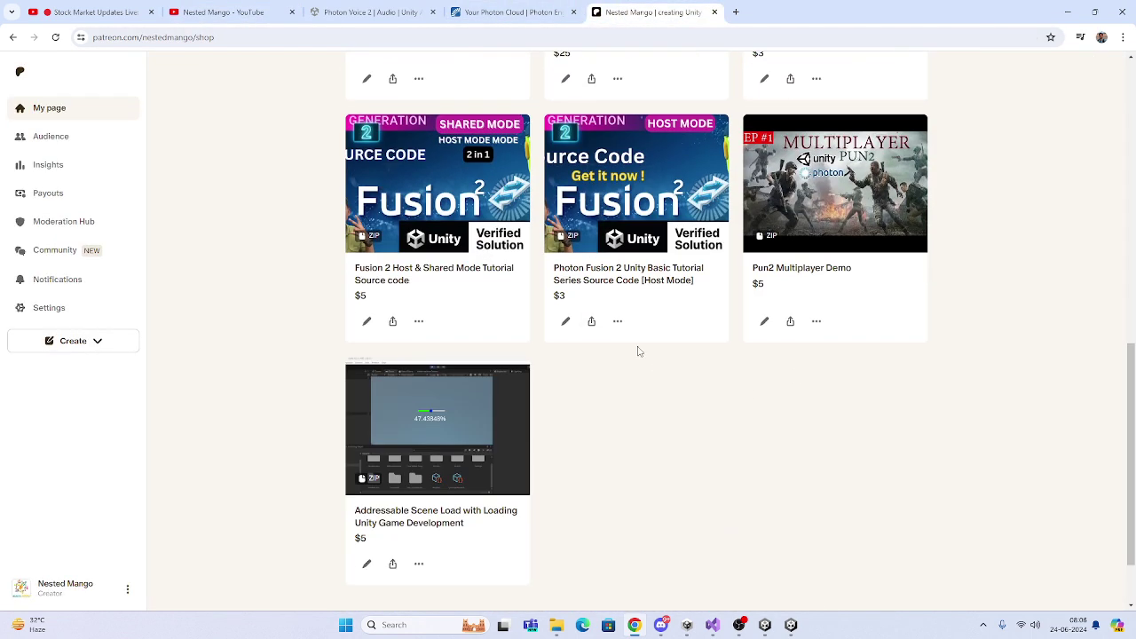
pyautogui.scroll(2, 612, 311)
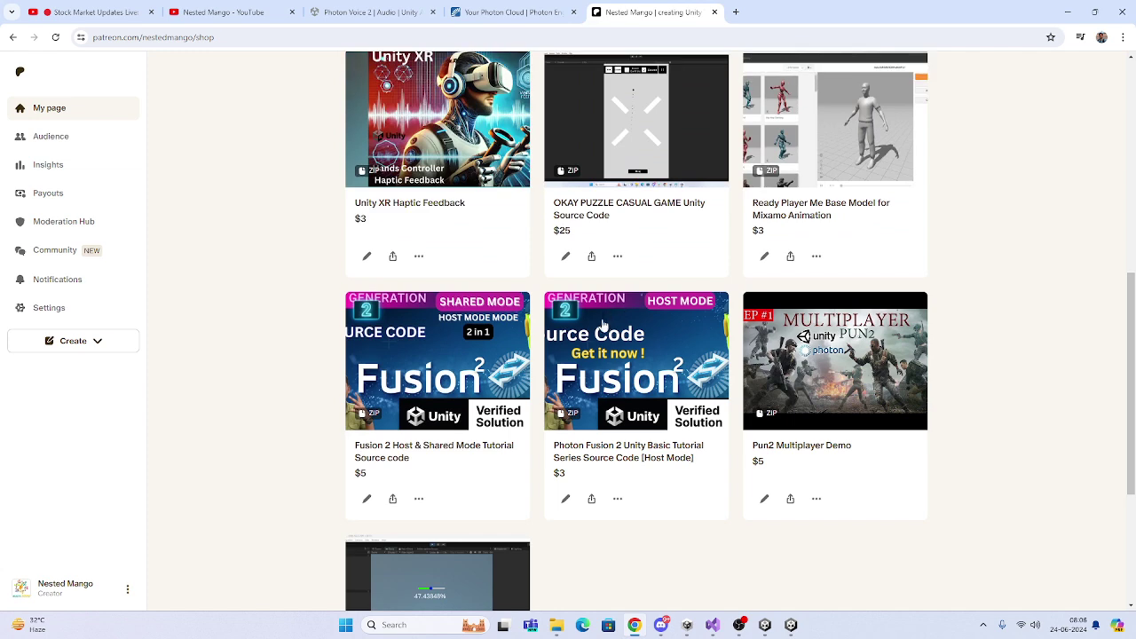
pyautogui.scroll(2, 612, 337)
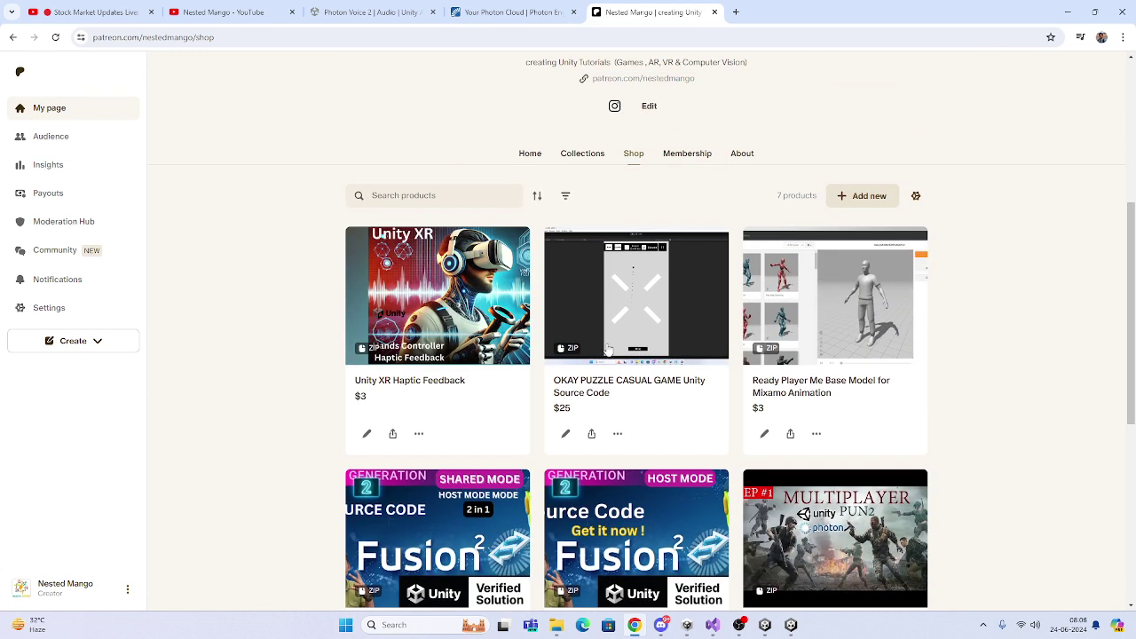
pyautogui.scroll(-2, 614, 266)
pyautogui.scroll(2, 614, 233)
pyautogui.scroll(-1, 691, 395)
pyautogui.scroll(2, 660, 371)
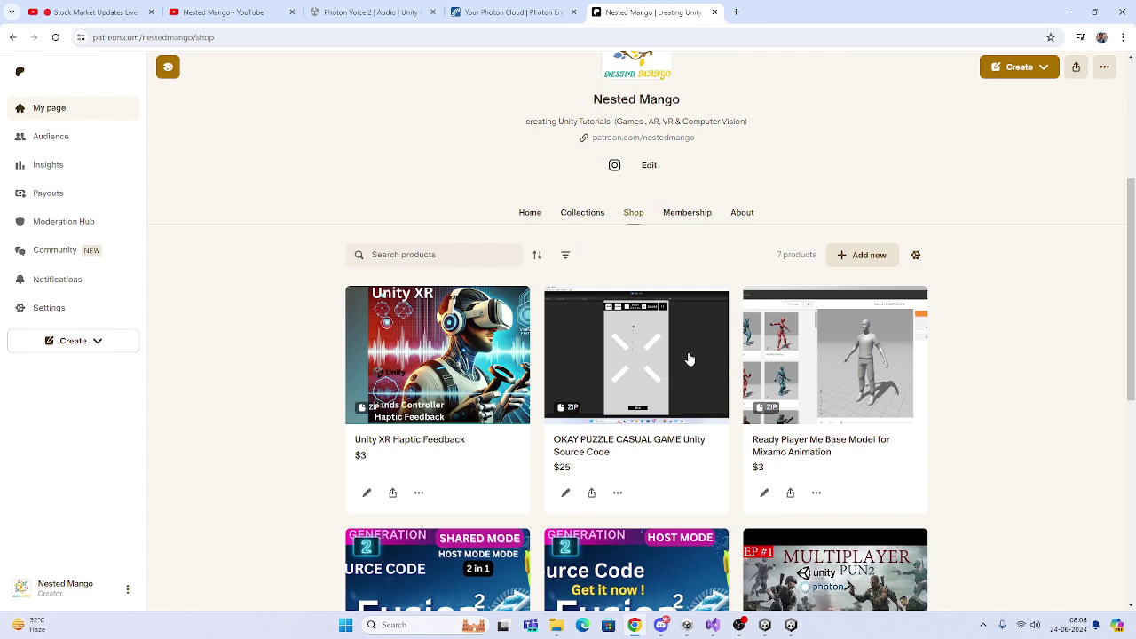
pyautogui.scroll(4, 621, 373)
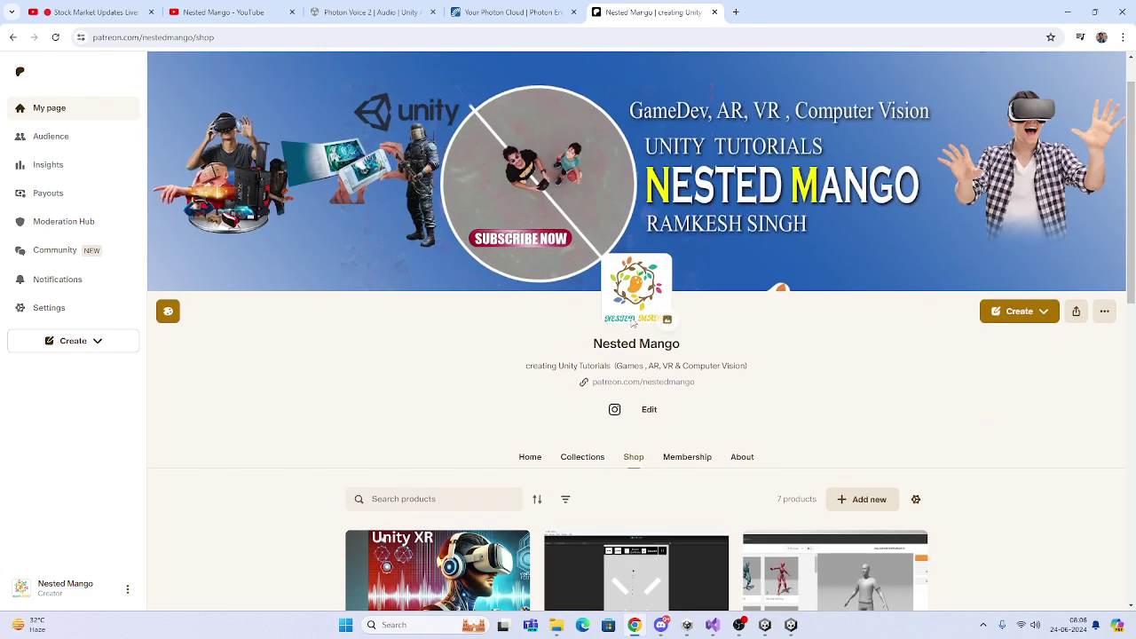